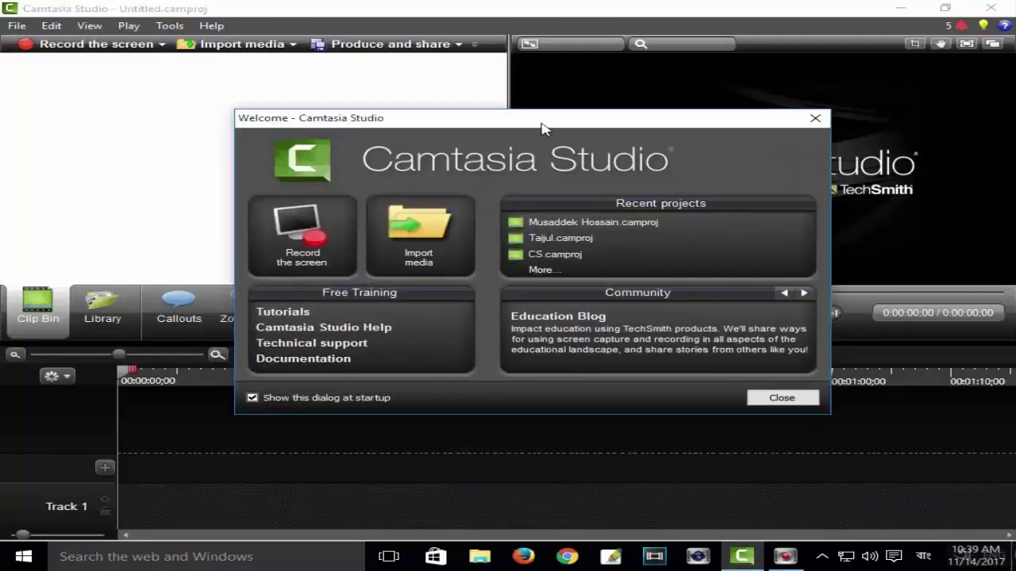
Dismiss the Welcome dialog to reach the empty untitled project
left_click_drag(501, 129, 445, 119)
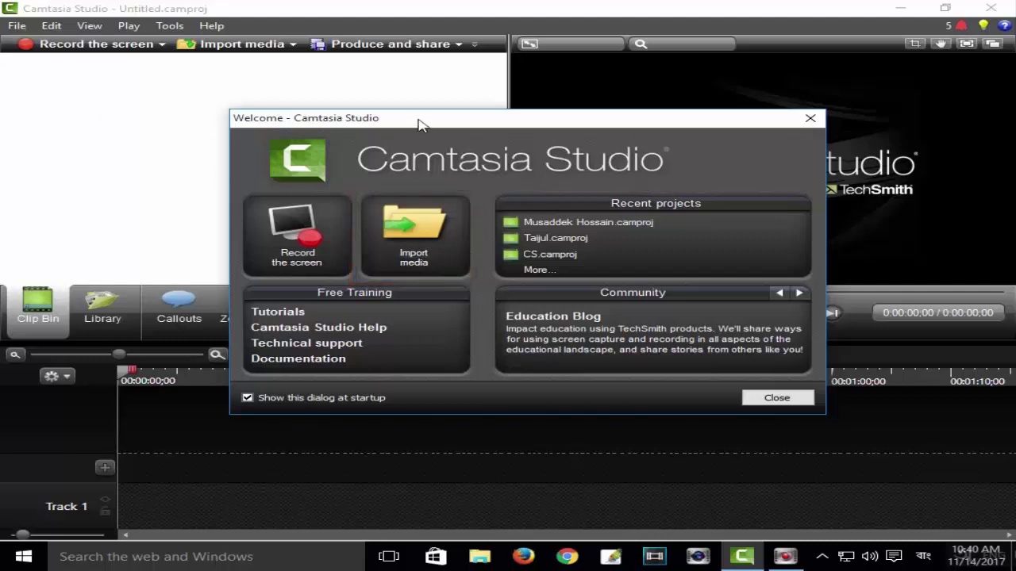
mouse_move(419, 125)
left_mouse_down()
mouse_move(476, 141)
mouse_move(435, 127)
left_mouse_up()
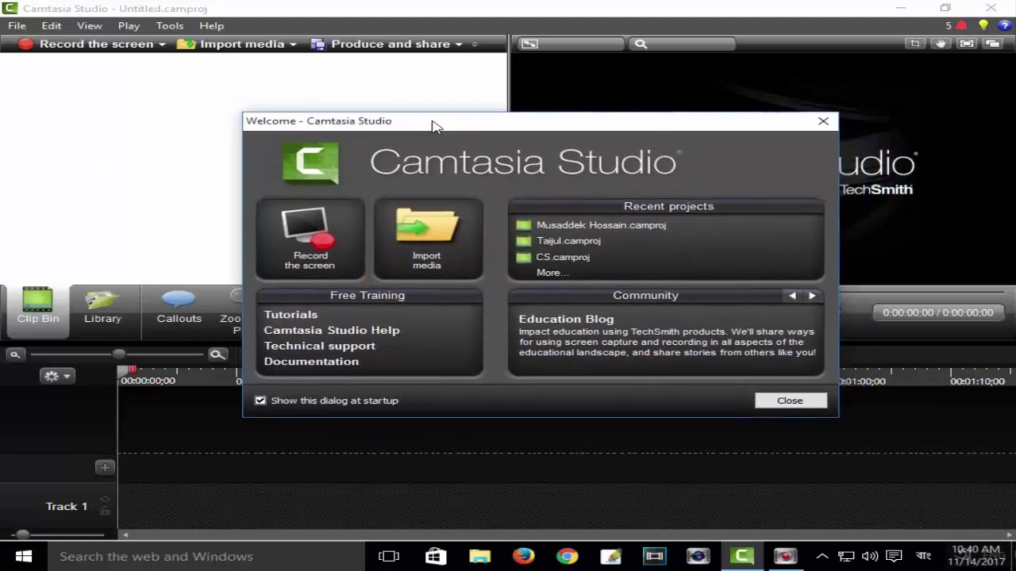
left_click(823, 123)
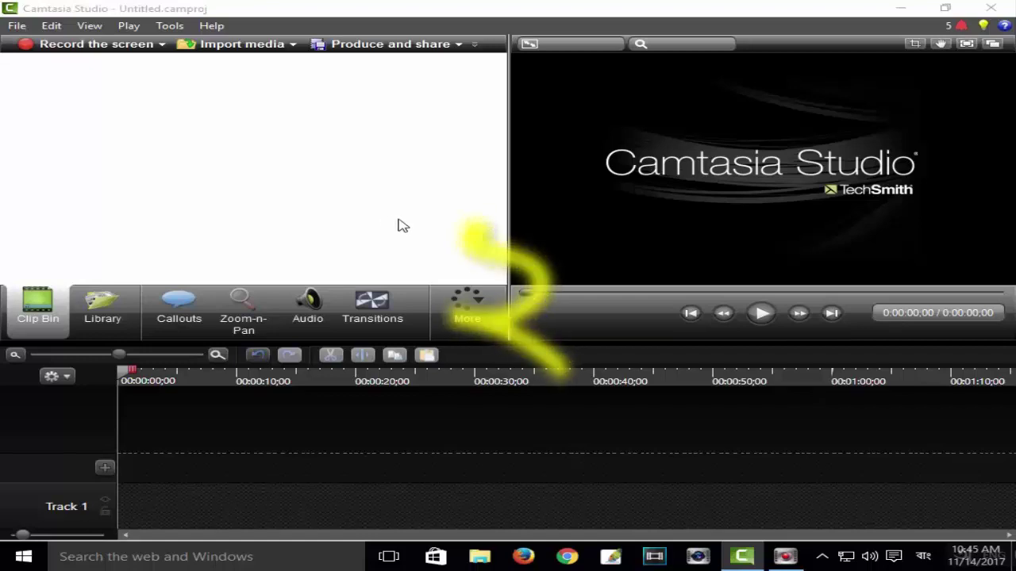
Import the video Capture 64 from the 18.0 folder into the project's media
left_click(232, 44)
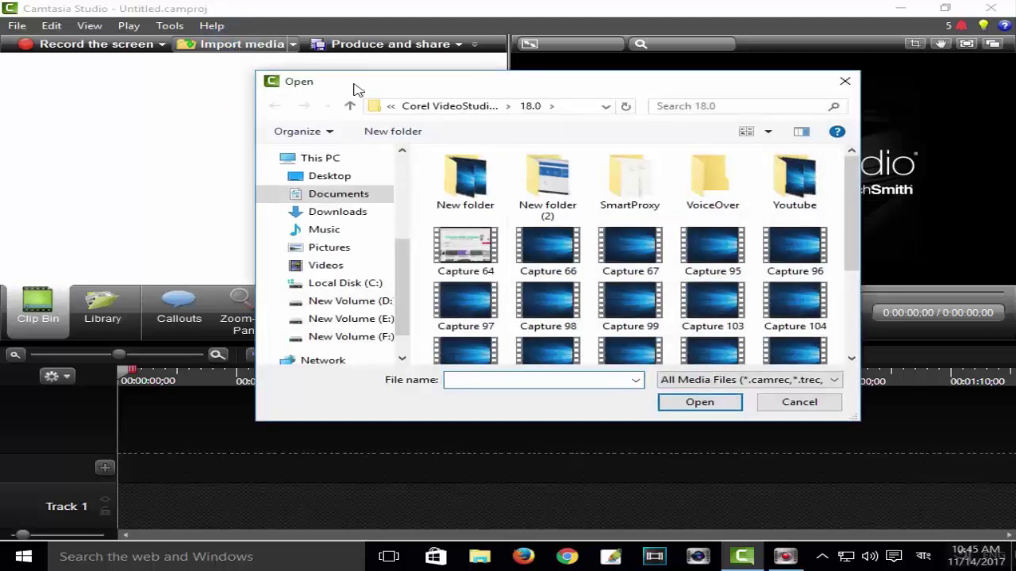
left_click_drag(468, 86, 454, 84)
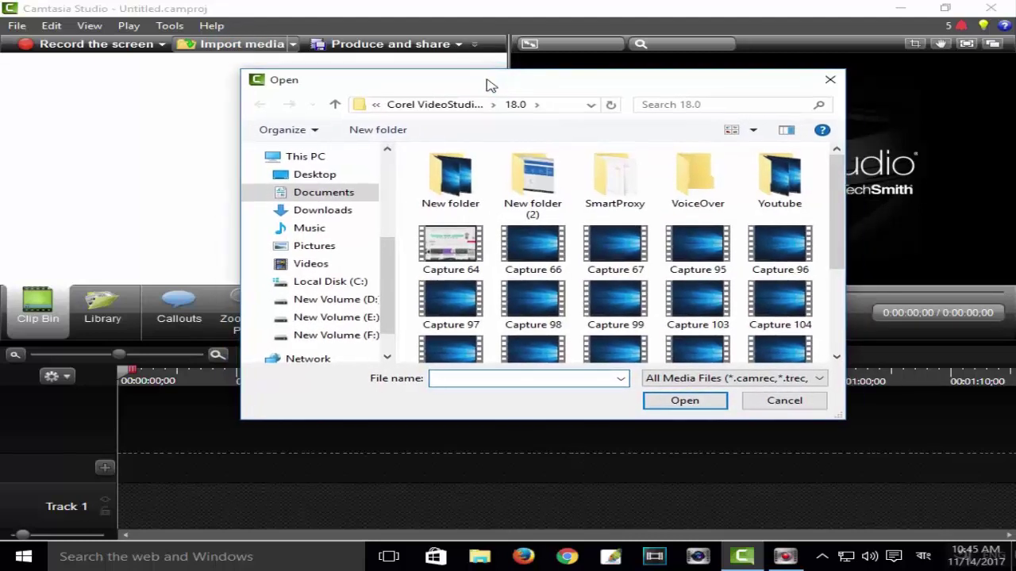
left_click(451, 247)
scroll(341, 252, "down", 1)
scroll(317, 270, "up", 2)
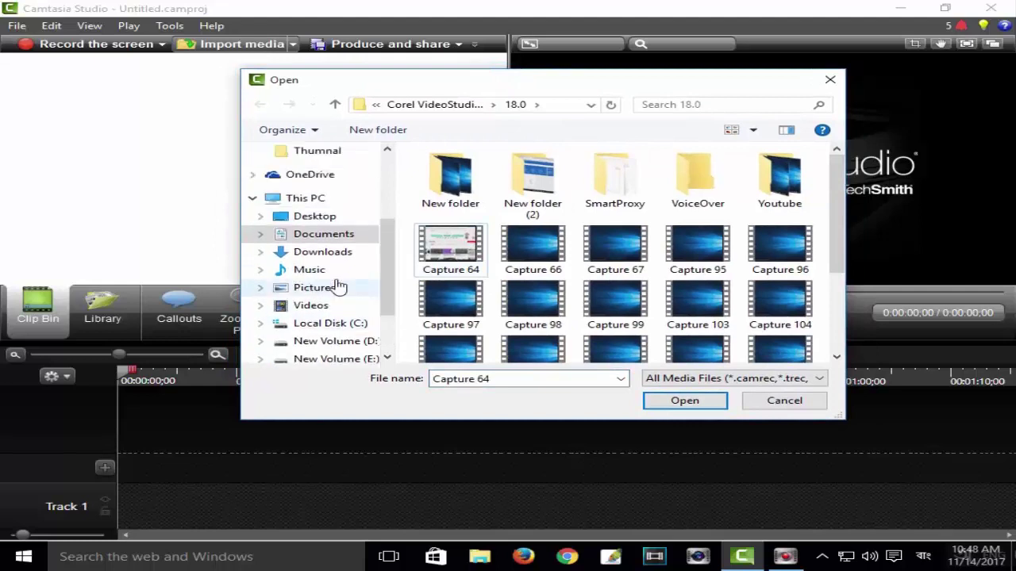
scroll(317, 199, "down", 1)
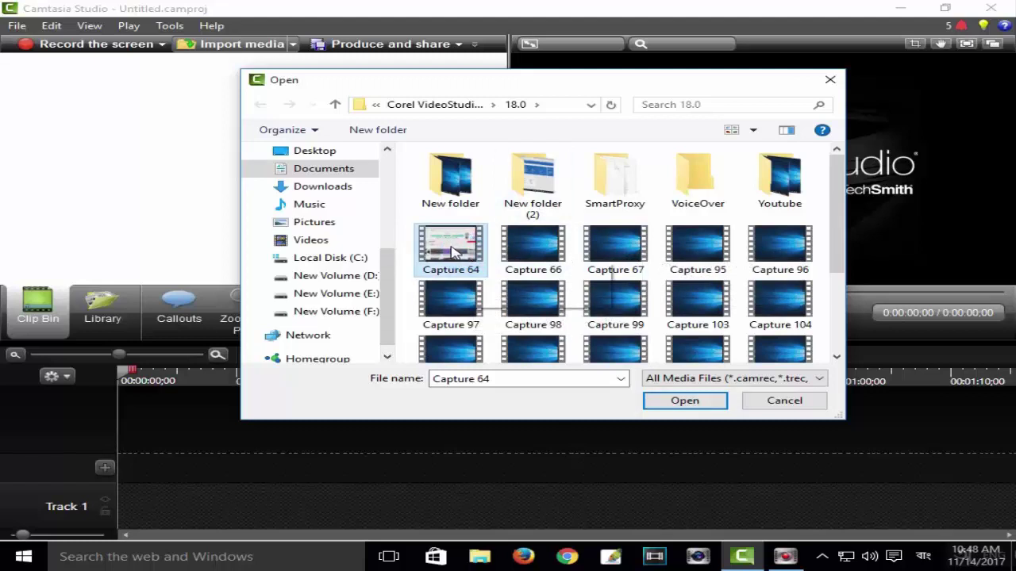
left_click(667, 404)
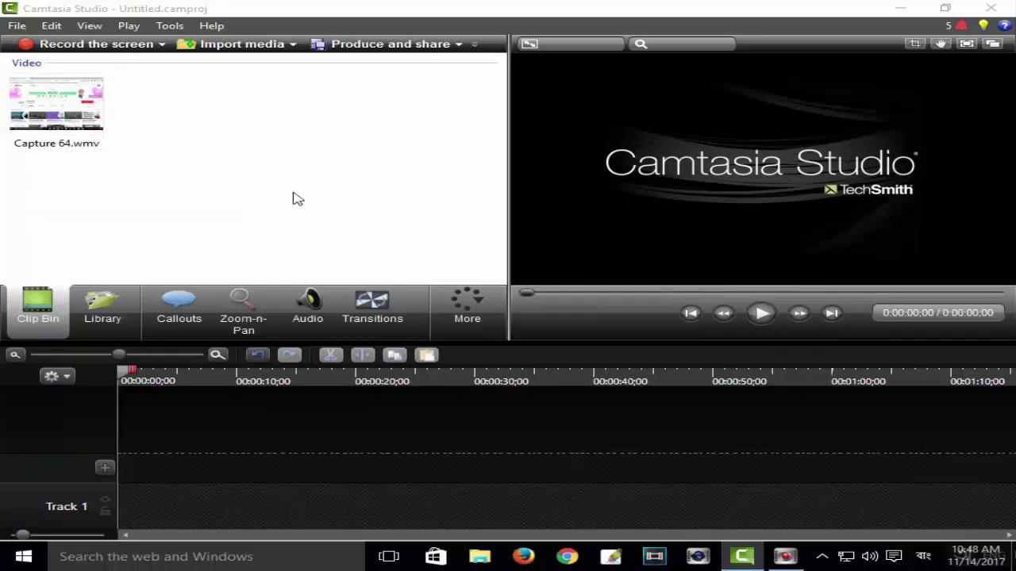
Import the video Capture 66 from the 18.0 folder into the project's media
left_click(17, 27)
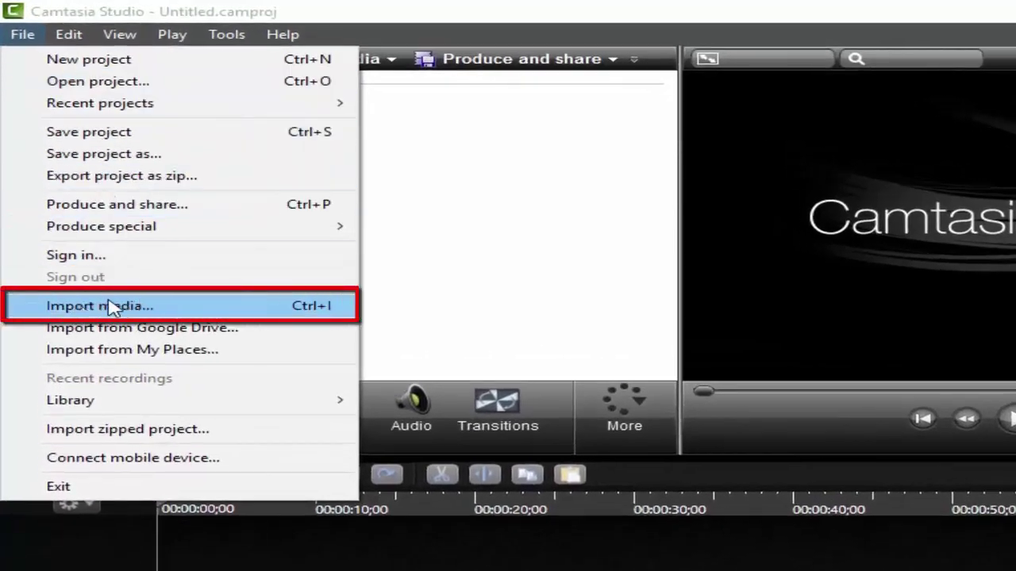
left_click(111, 307)
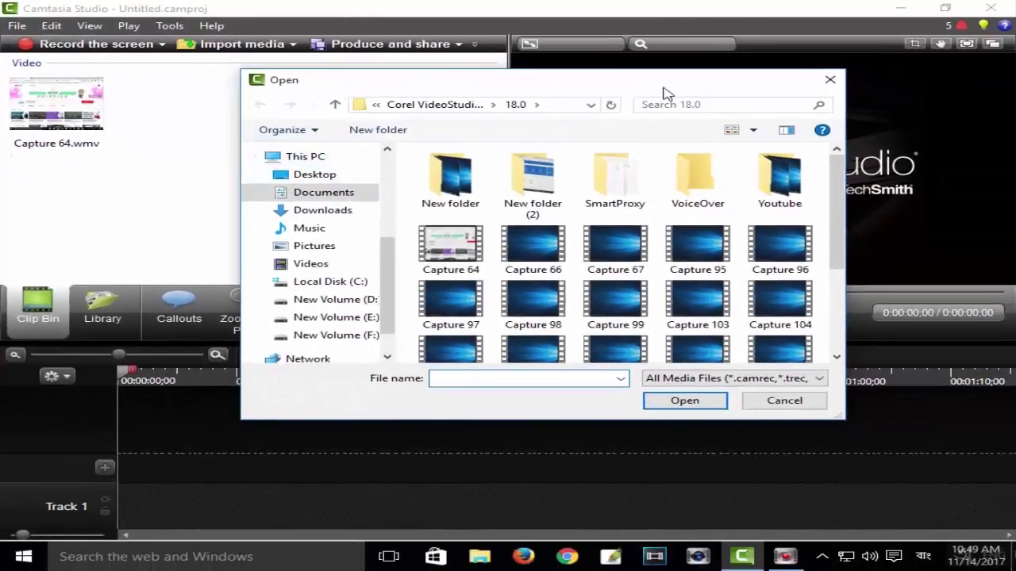
left_click_drag(665, 94, 638, 93)
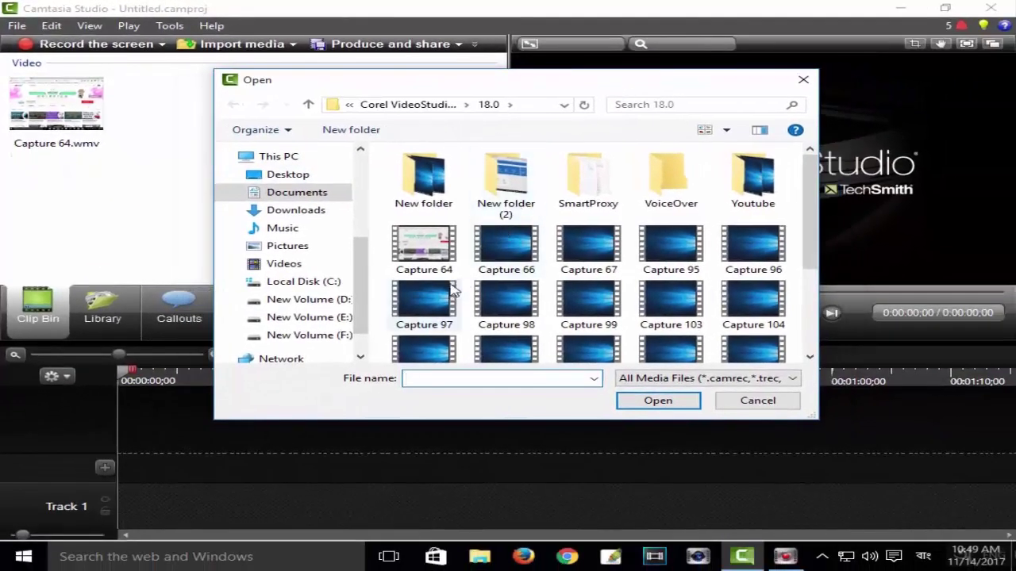
left_click(505, 250)
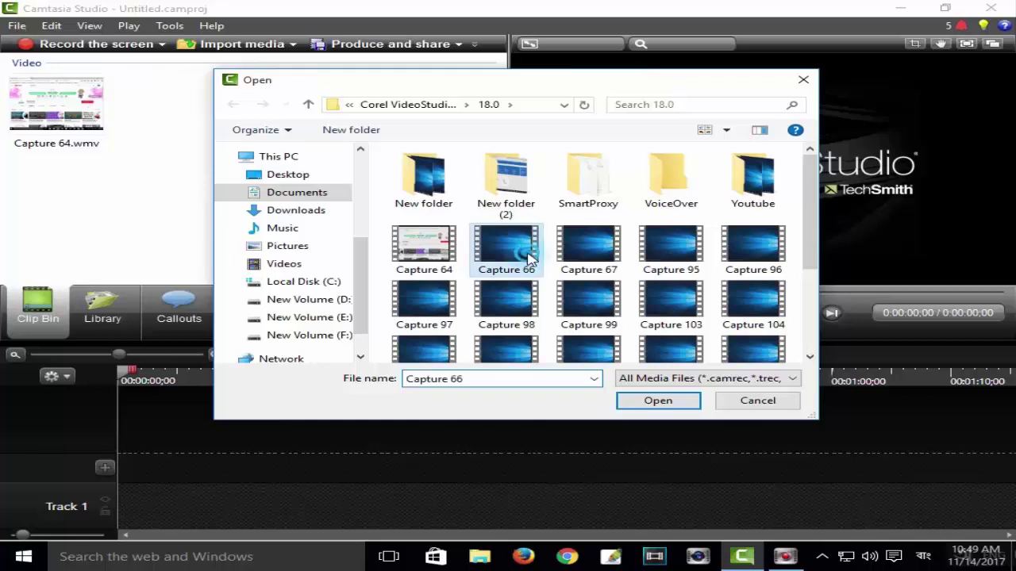
left_click(649, 403)
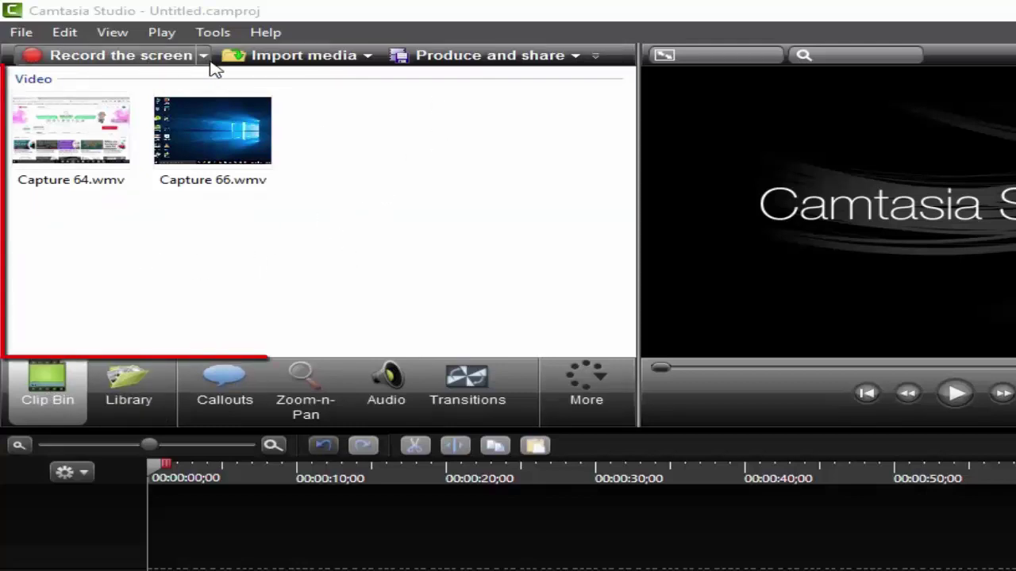
Browse the Library's music and theme folders, including the assets inside Theme - Calling Lights
left_click(131, 401)
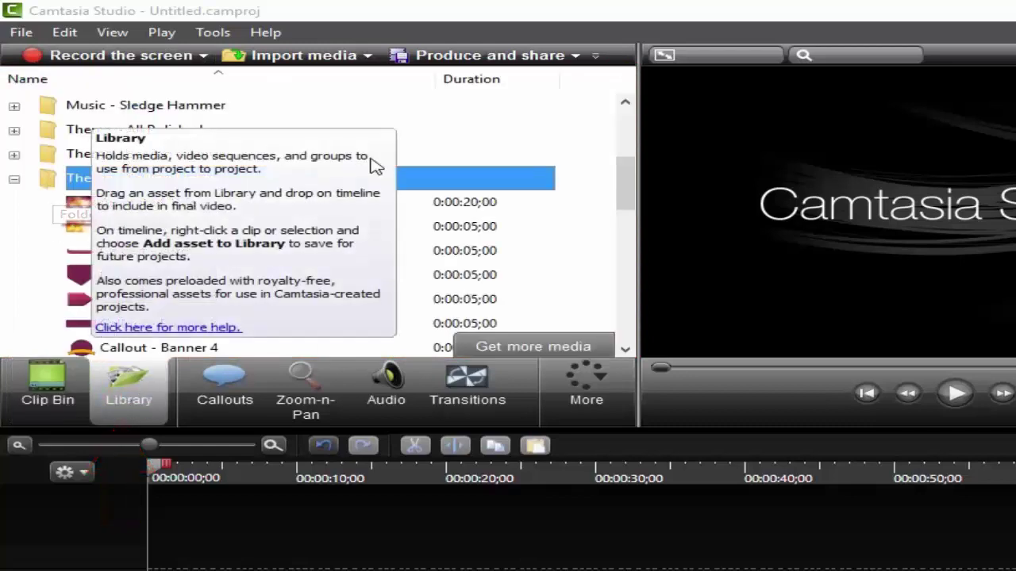
scroll(476, 222, "down", 3)
scroll(238, 198, "up", 4)
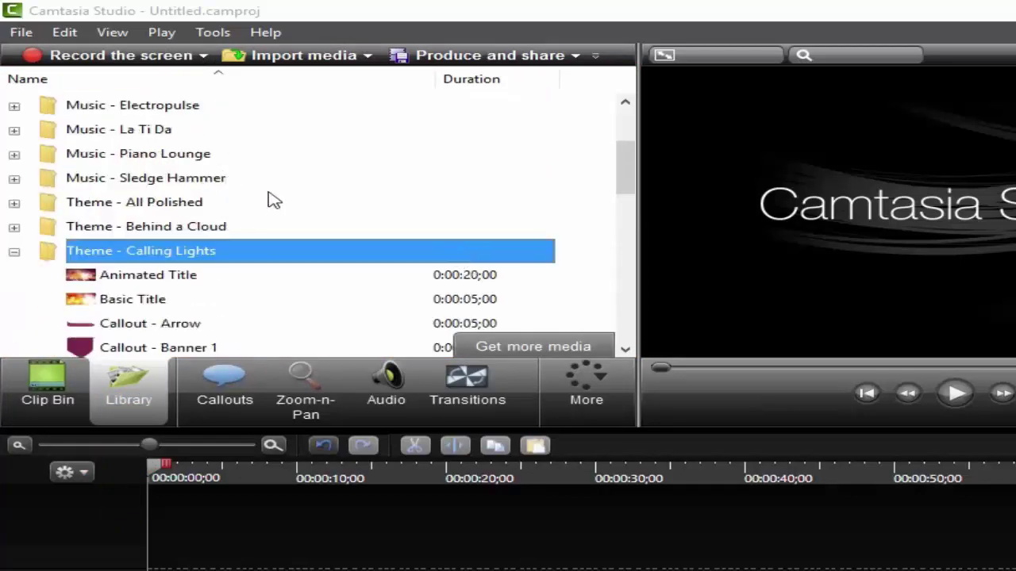
scroll(282, 242, "up", 2)
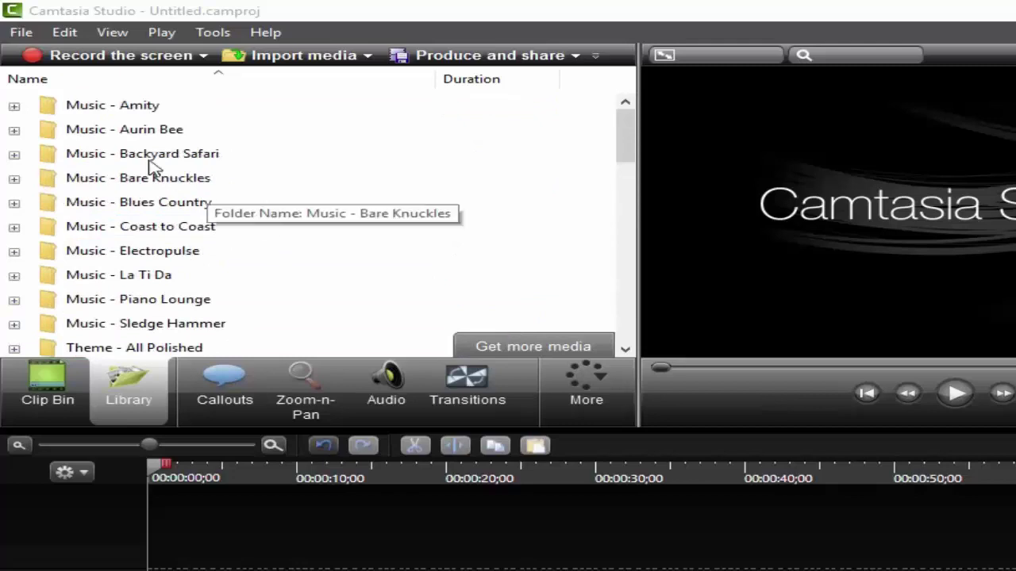
scroll(202, 198, "down", 5)
scroll(173, 258, "down", 3)
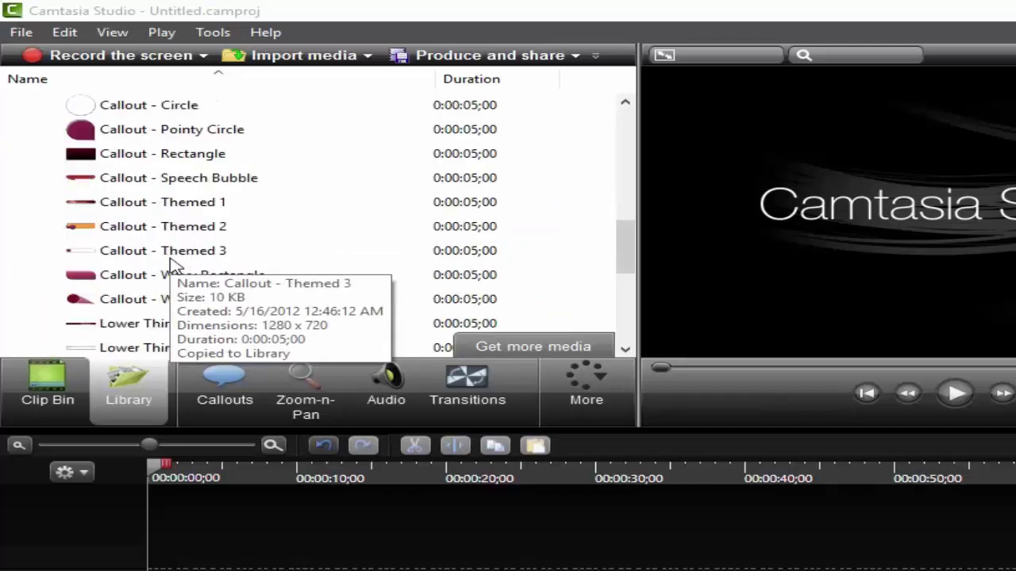
scroll(226, 246, "down", 2)
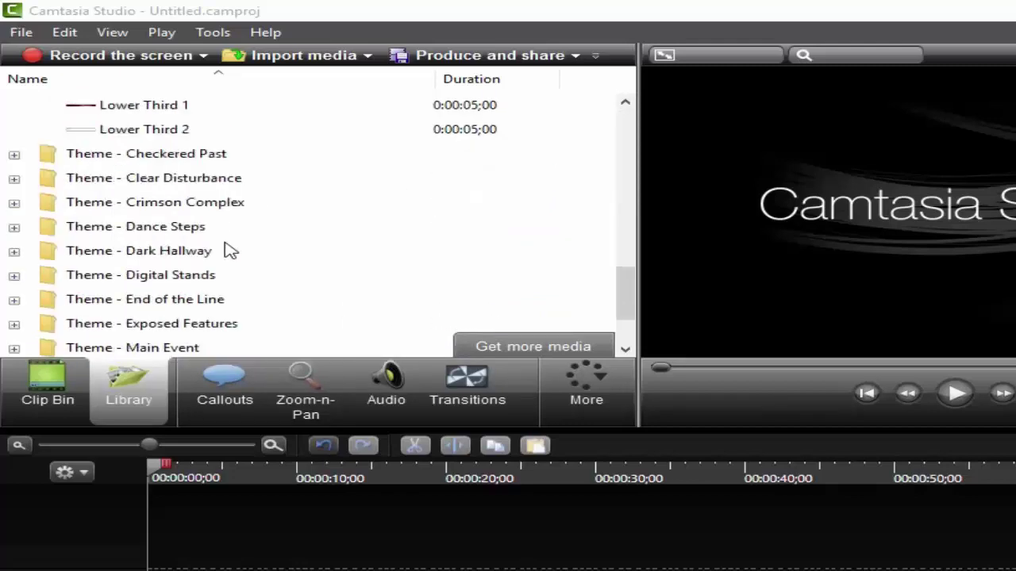
scroll(225, 307, "up", 7)
scroll(207, 270, "up", 4)
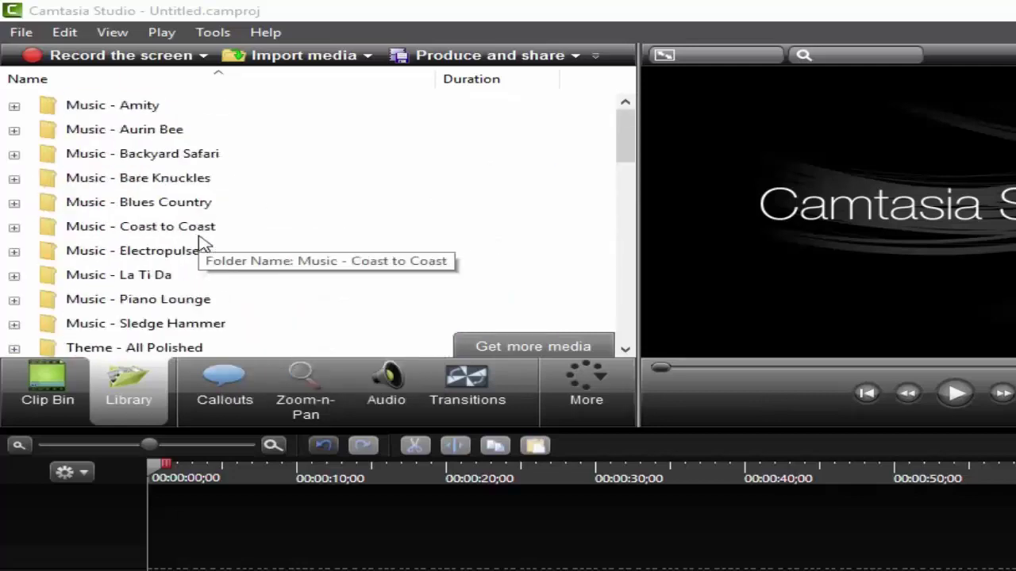
scroll(242, 190, "down", 2)
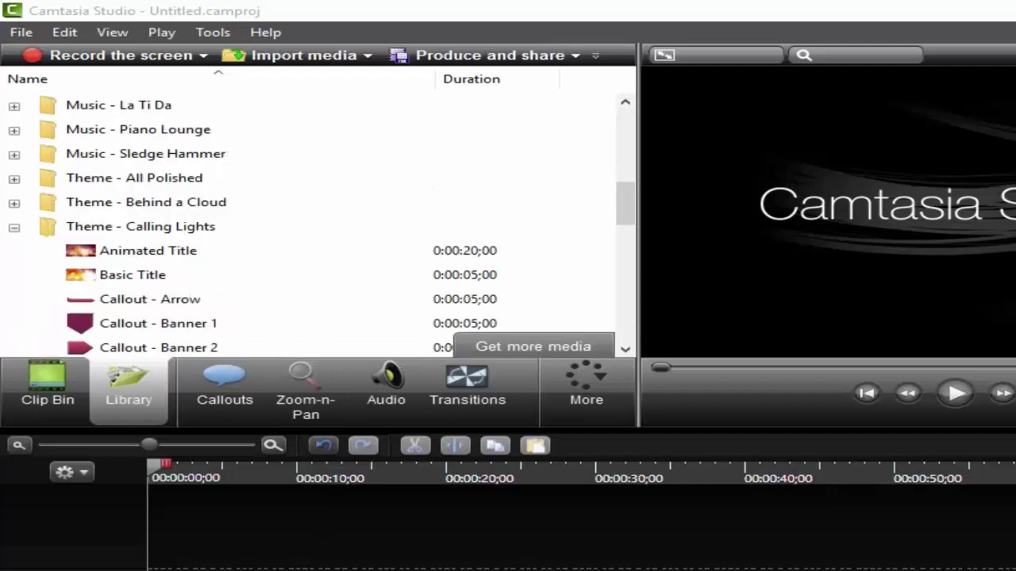
Examine the full gallery of callout shapes, including the text, sketch motion and special types
left_click(225, 409)
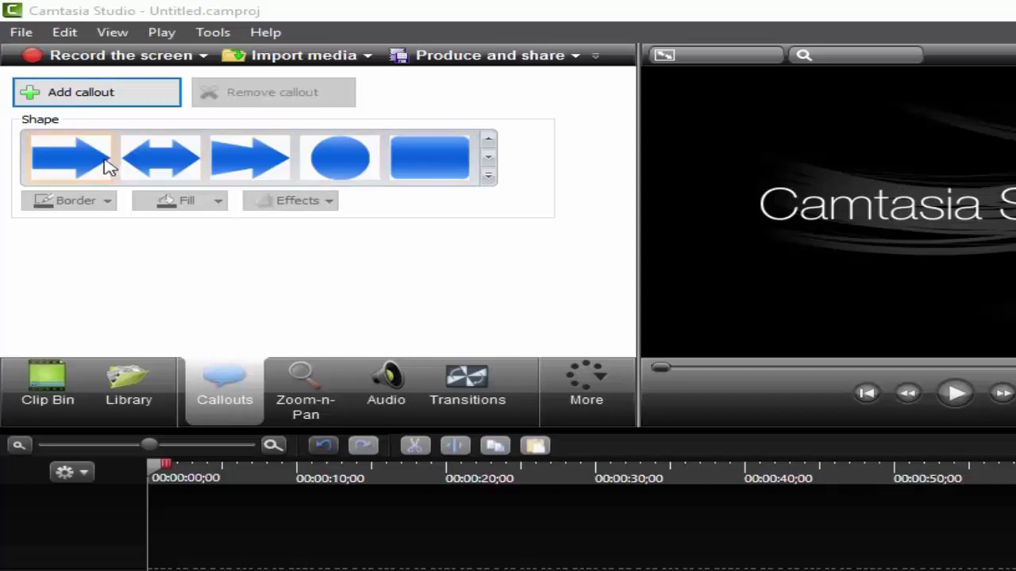
left_click(489, 176)
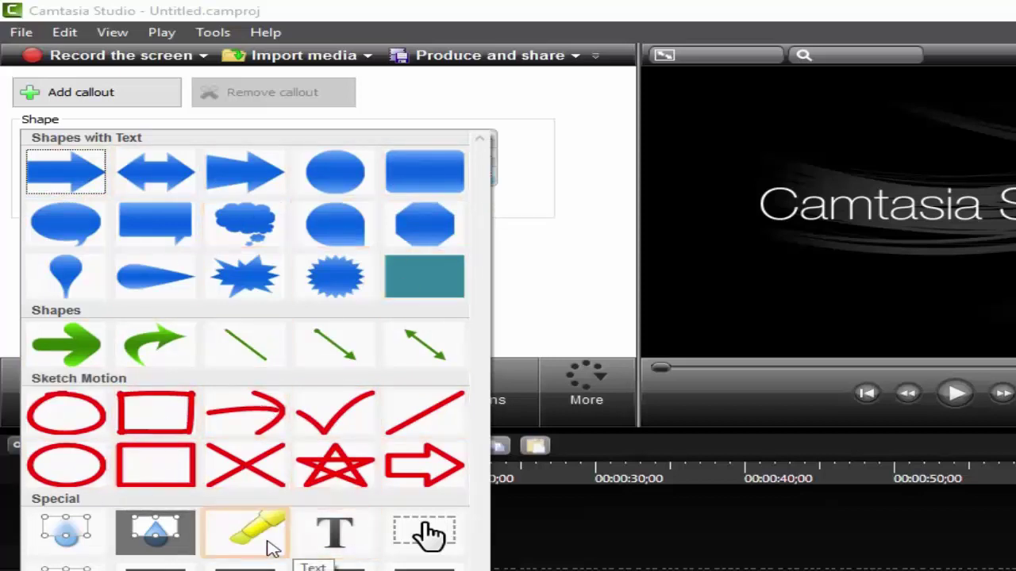
left_click(566, 250)
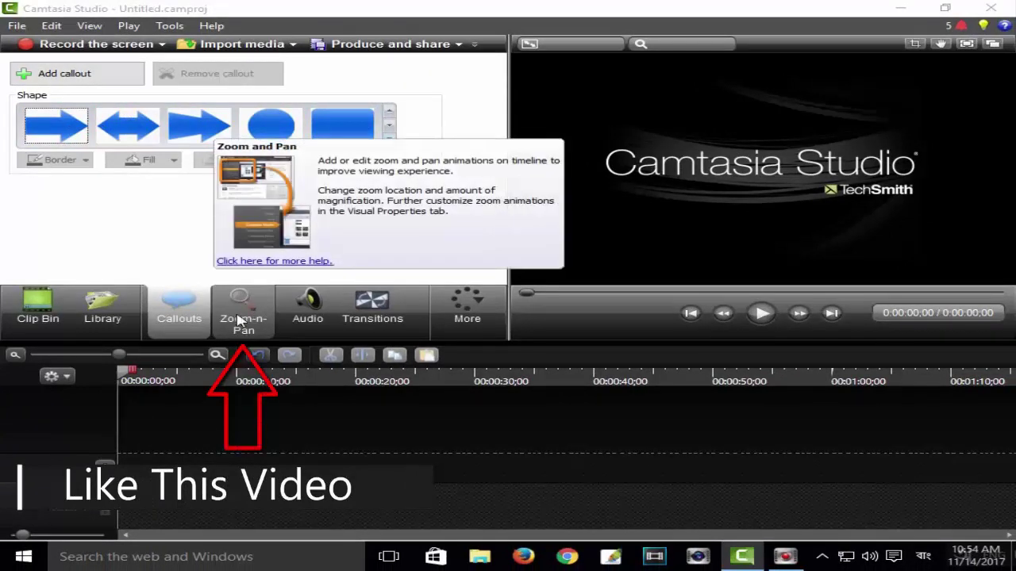
View the Zoom-n-Pan options and the audio editing tools
left_click(238, 319)
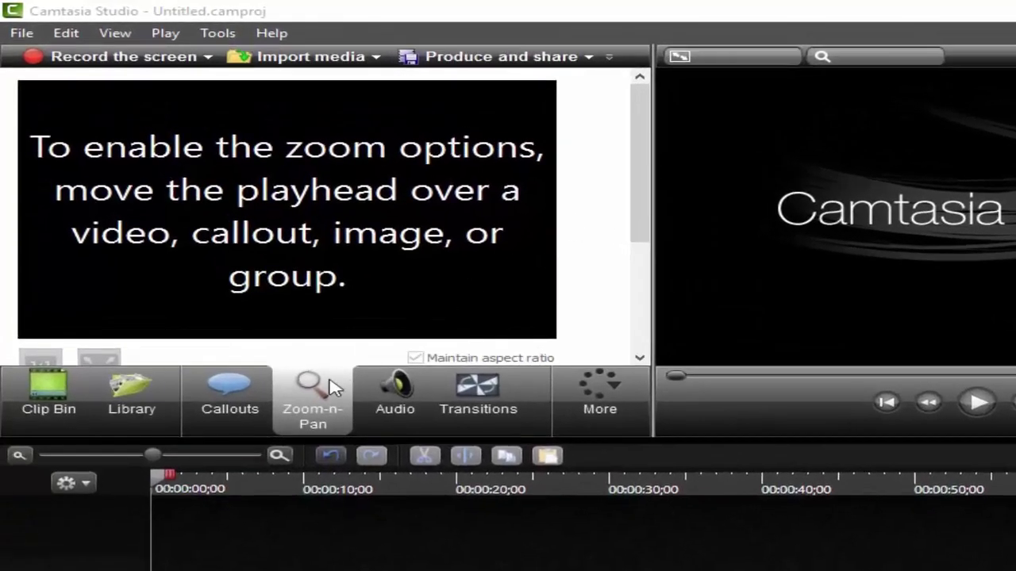
mouse_move(320, 401)
left_click(400, 406)
mouse_move(401, 408)
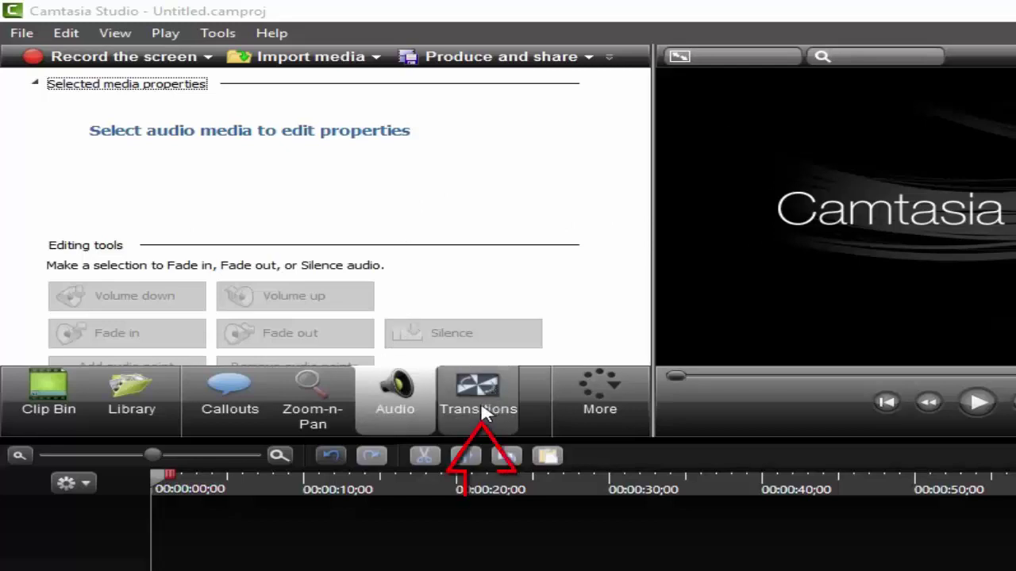
Look through the available transitions and the list of additional editing tools
left_click(479, 411)
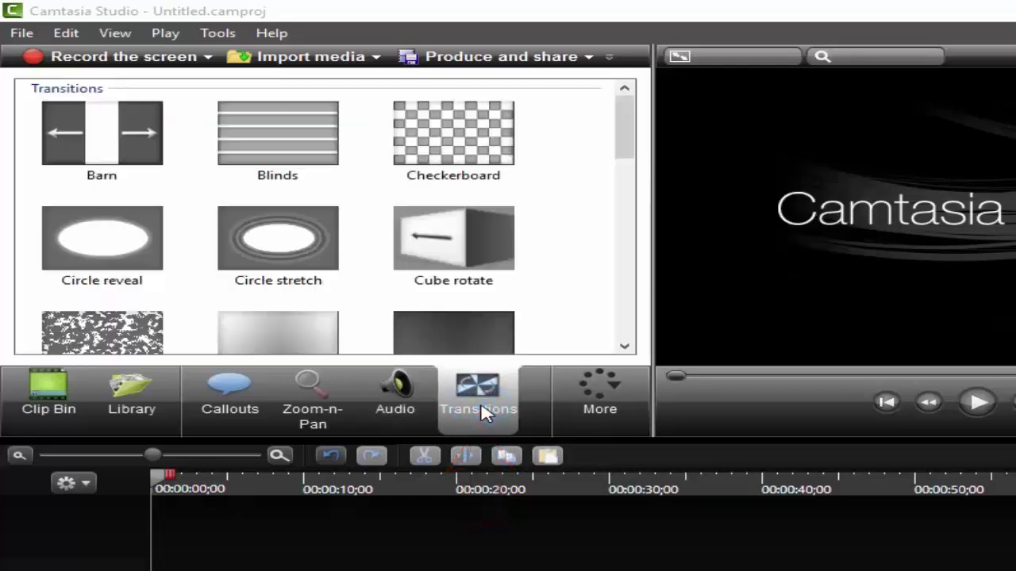
scroll(405, 238, "down", 3)
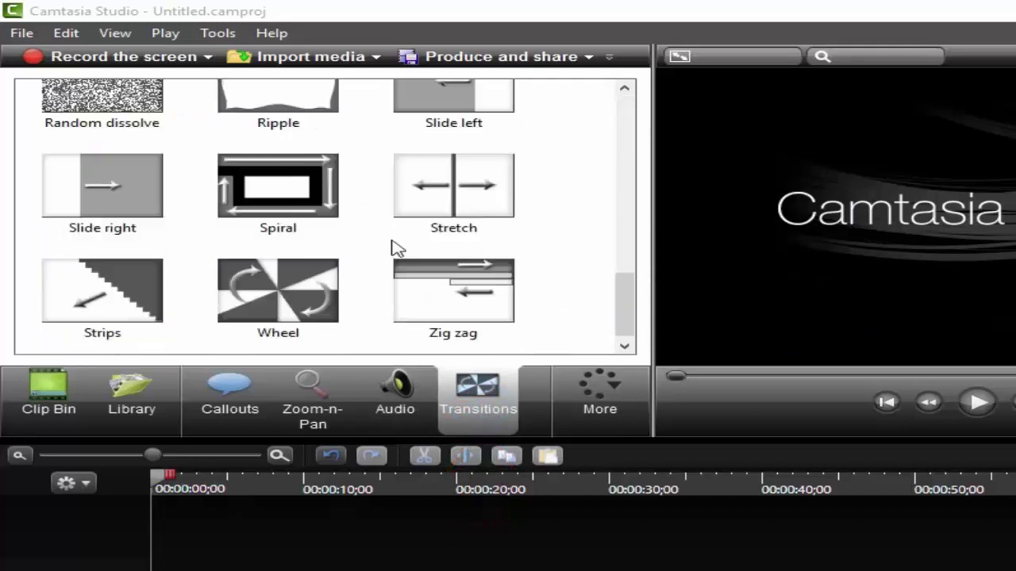
scroll(389, 245, "up", 3)
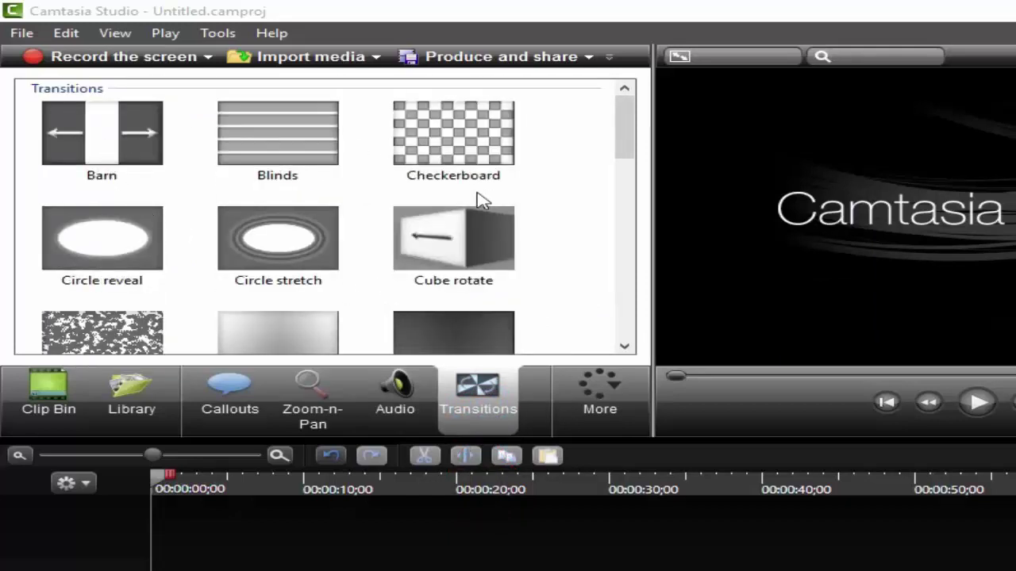
scroll(476, 214, "down", 8)
scroll(290, 336, "up", 5)
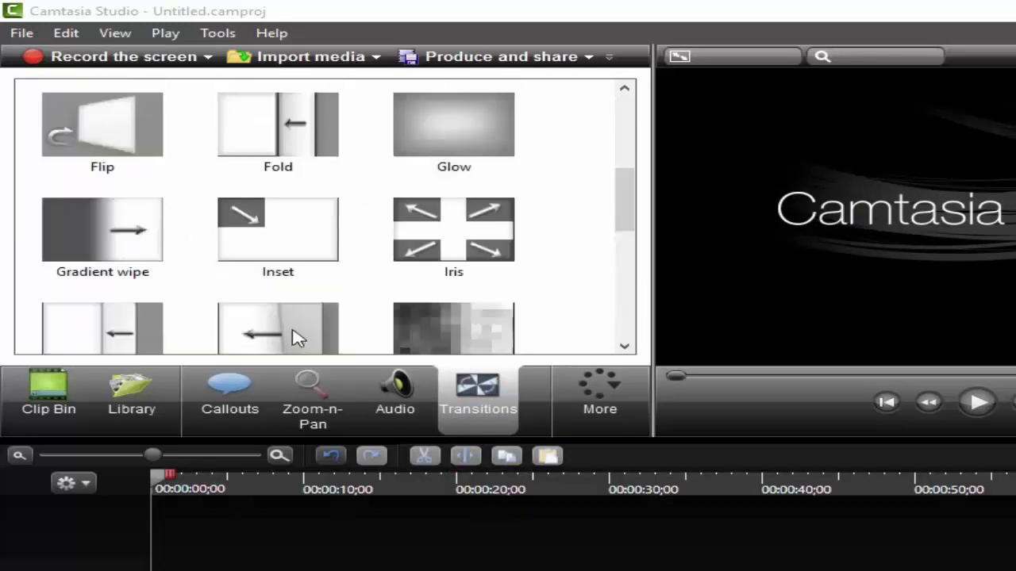
scroll(295, 333, "up", 3)
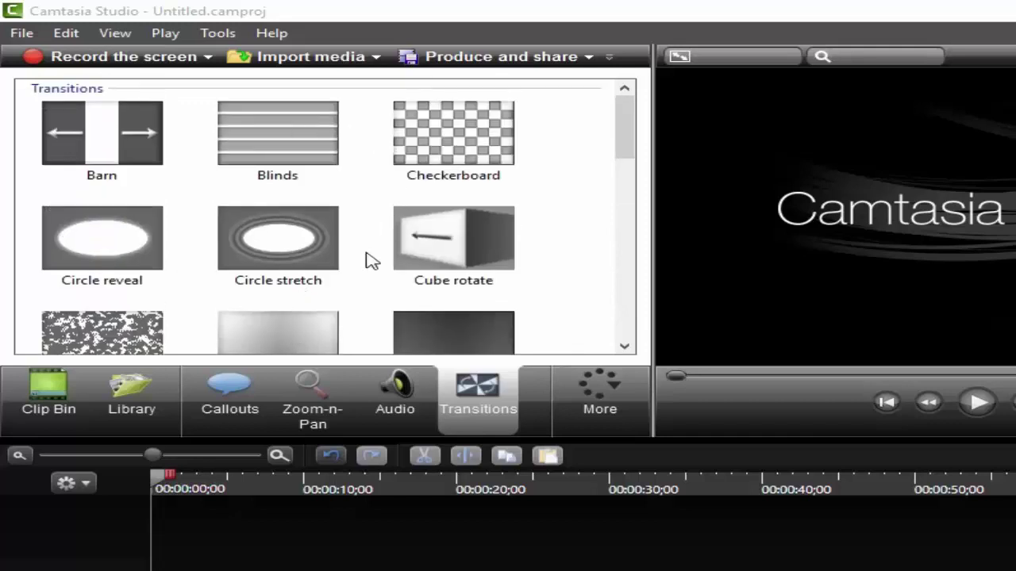
scroll(397, 274, "down", 5)
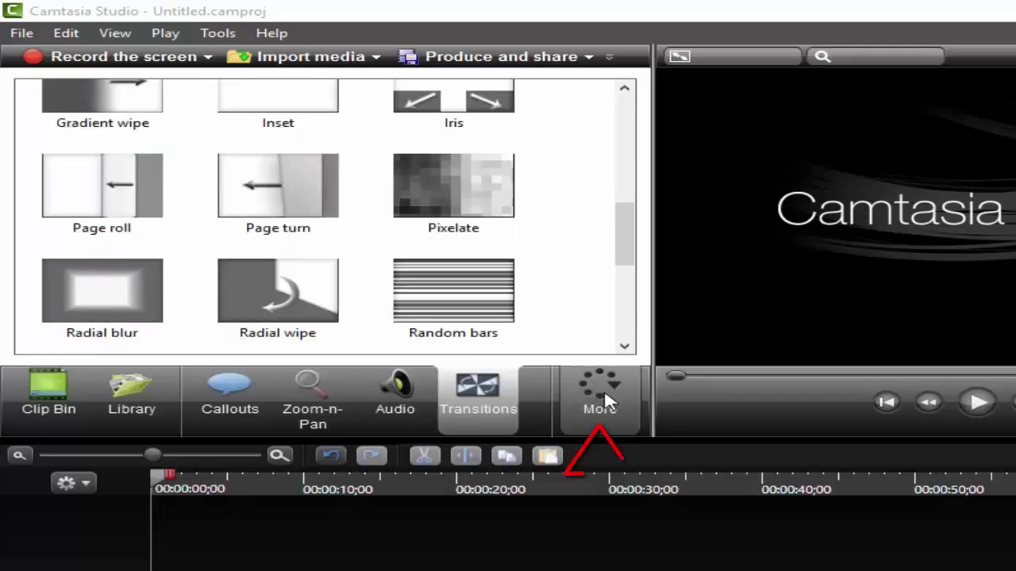
left_click(611, 399)
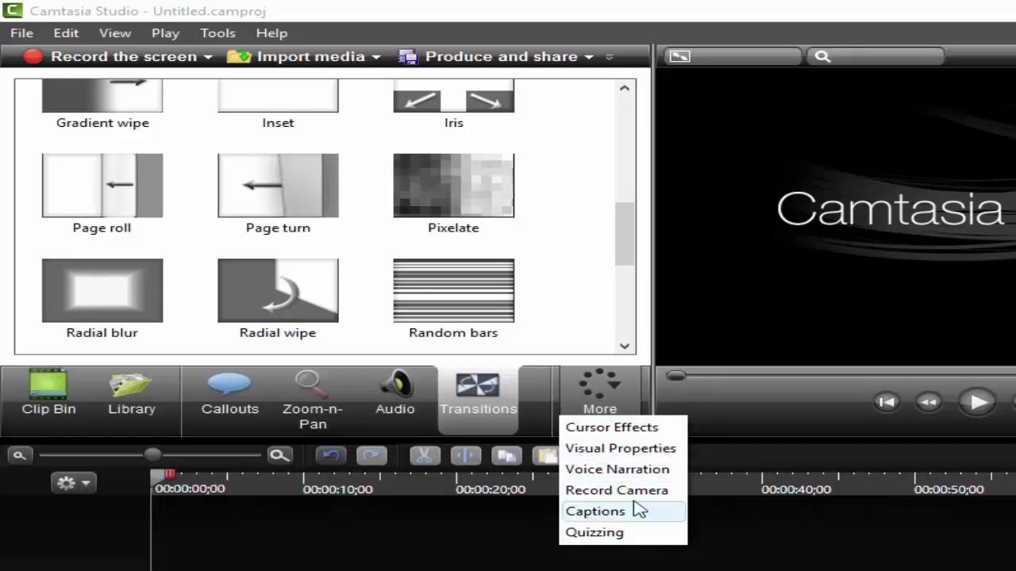
left_click(649, 401)
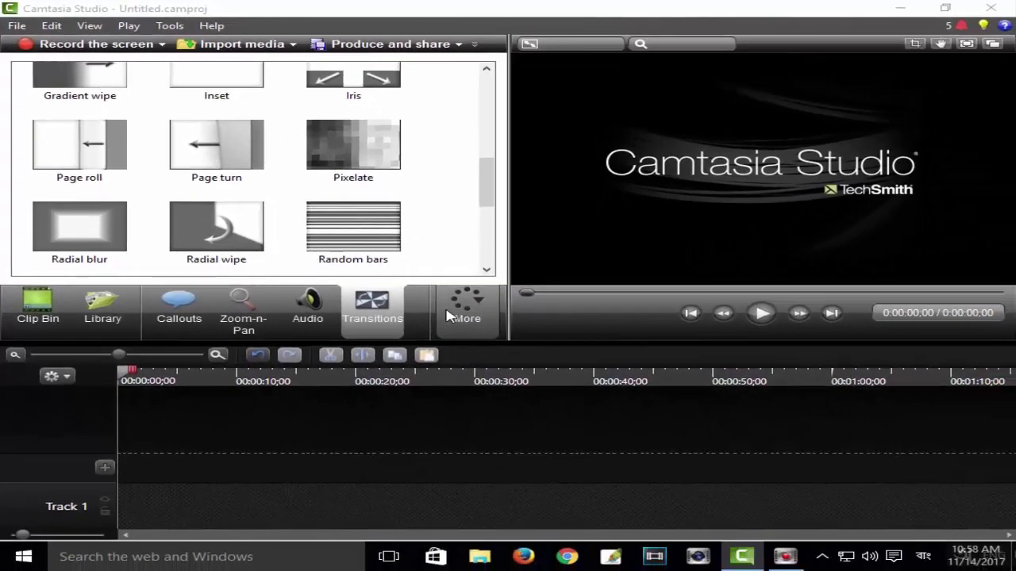
Place Capture 64.wmv on Track 1, starting at the very beginning of the timeline
left_click(16, 362)
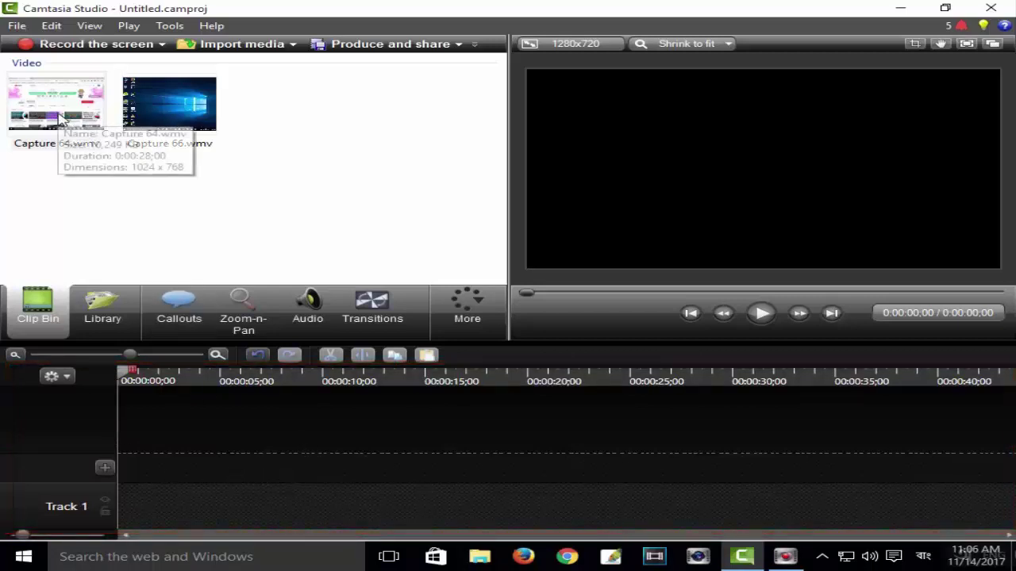
left_click_drag(63, 123, 149, 318)
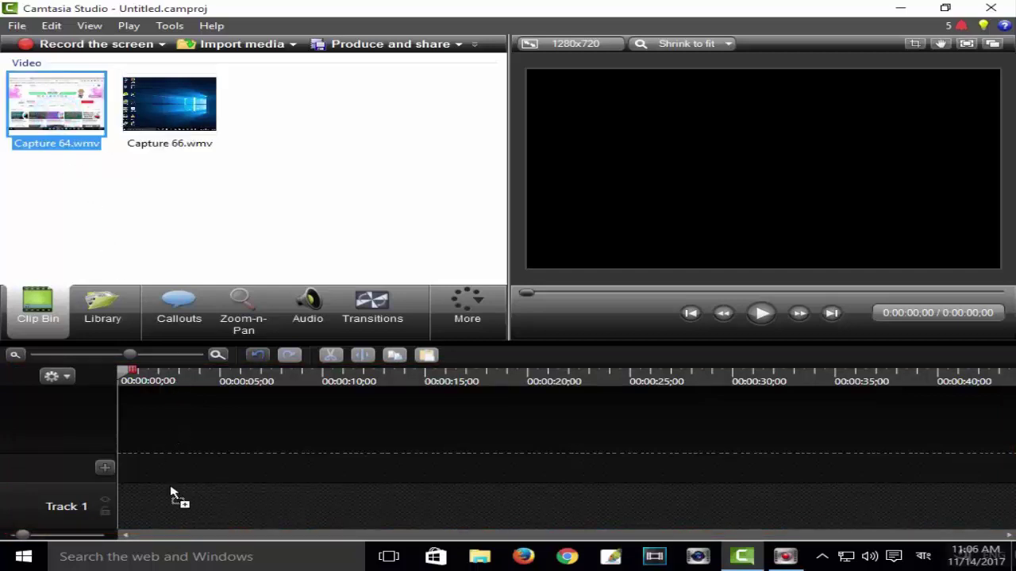
left_click_drag(162, 506, 162, 506)
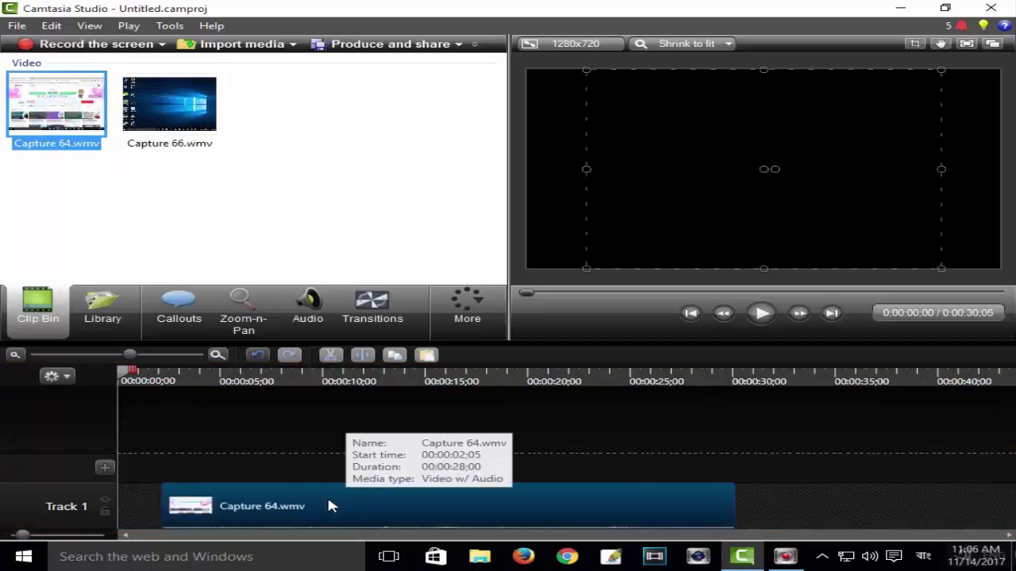
left_click_drag(329, 503, 50, 512)
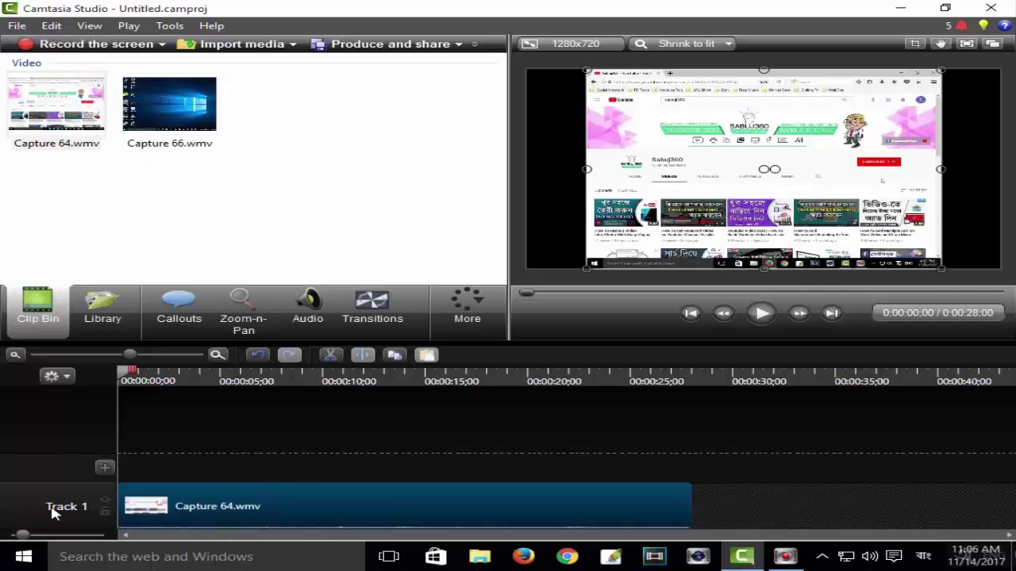
Add empty tracks above Track 1, including Track 2, Track 3 and Track 4
left_click(104, 466)
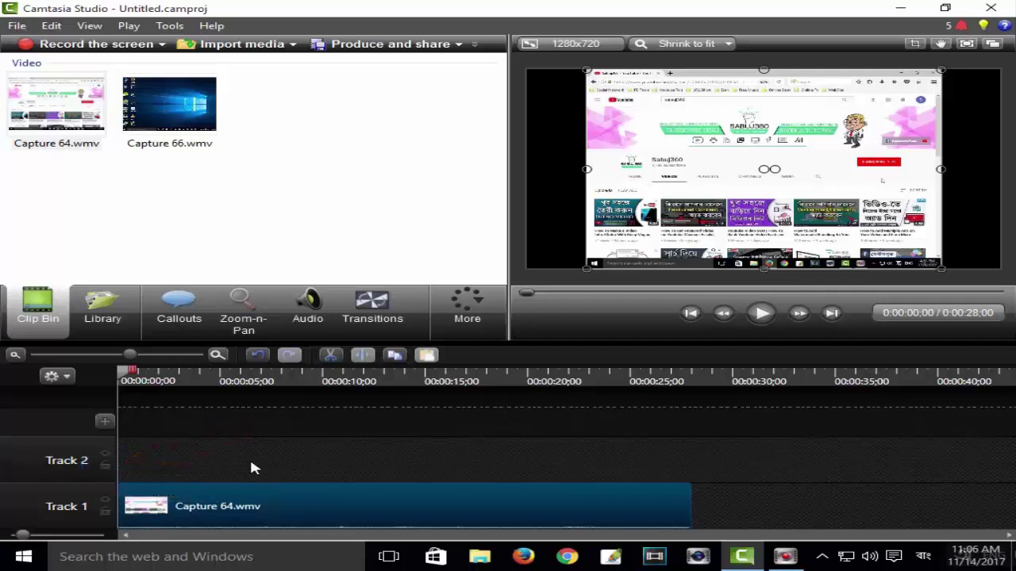
left_click(103, 421)
left_click(104, 403)
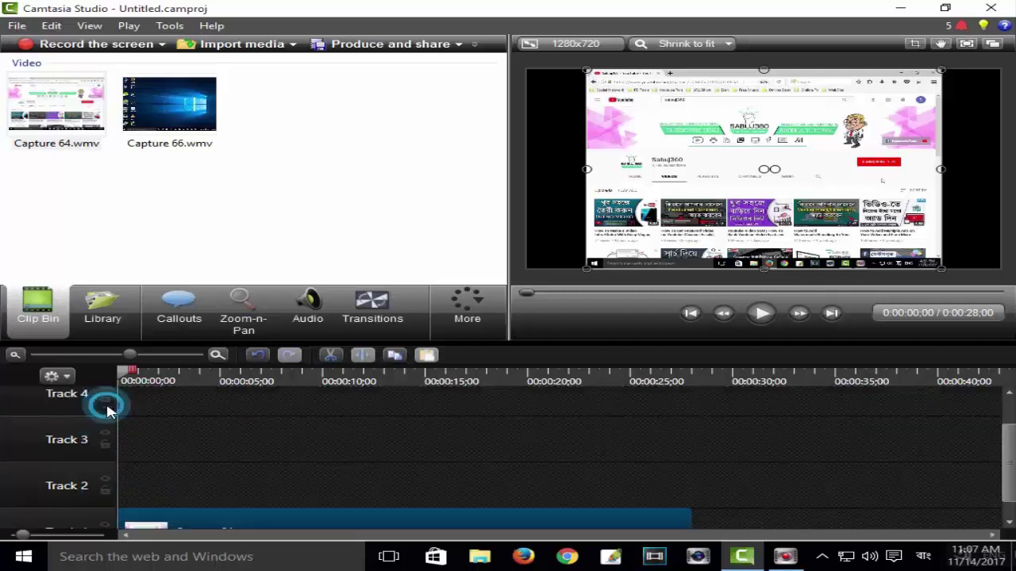
scroll(159, 459, "down", 2)
scroll(158, 459, "up", 1)
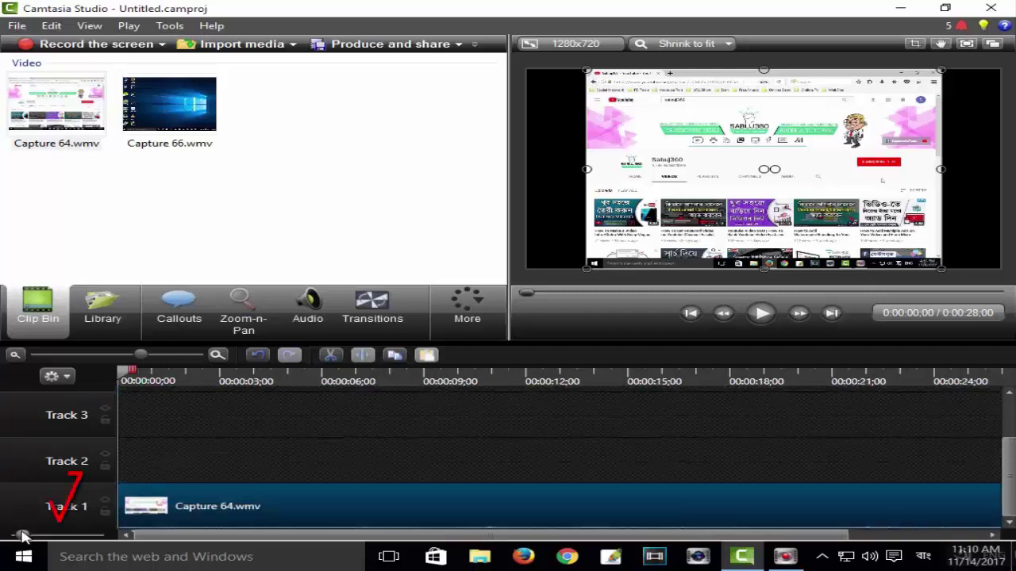
Make the timeline tracks slightly taller and try the maximum timeline magnification before zooming back out to an overview
left_click_drag(22, 535, 61, 539)
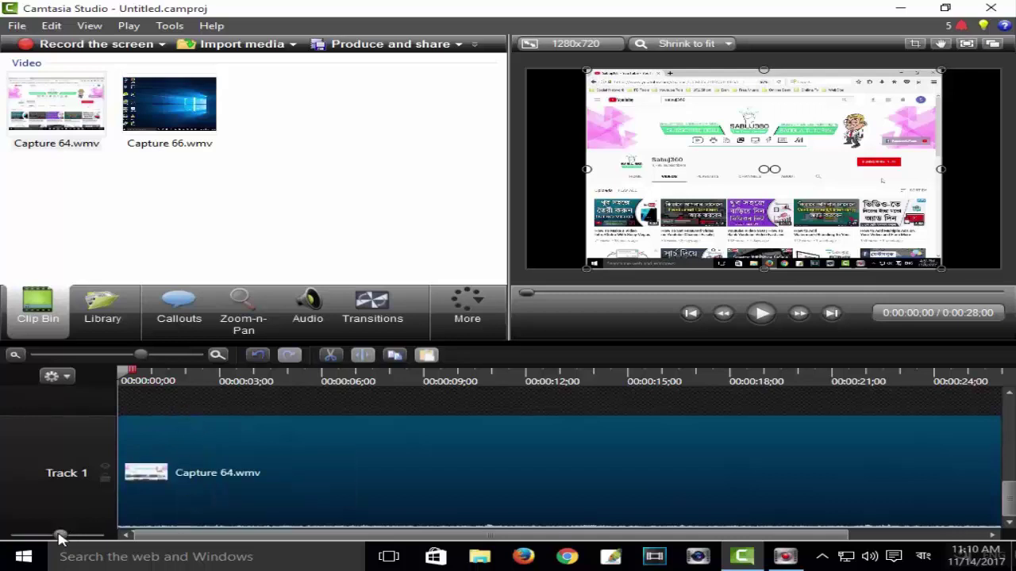
left_click_drag(61, 535, 31, 537)
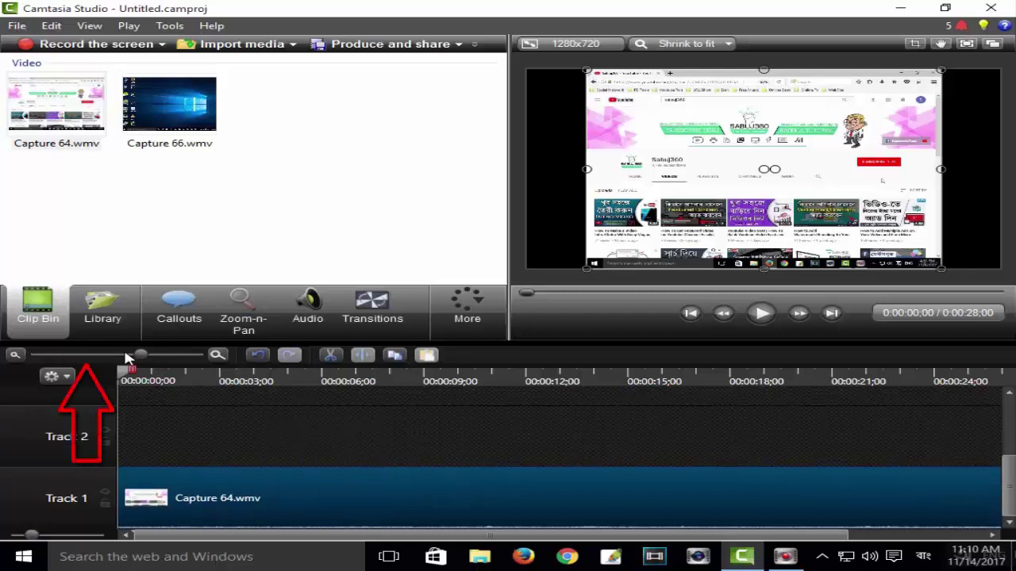
left_click_drag(140, 356, 200, 355)
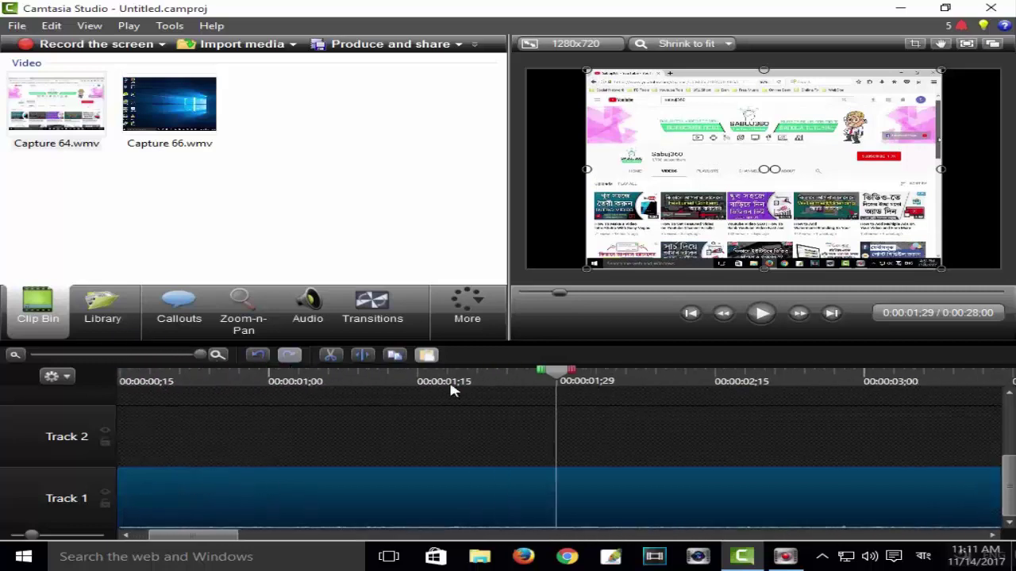
left_click_drag(553, 375, 540, 376)
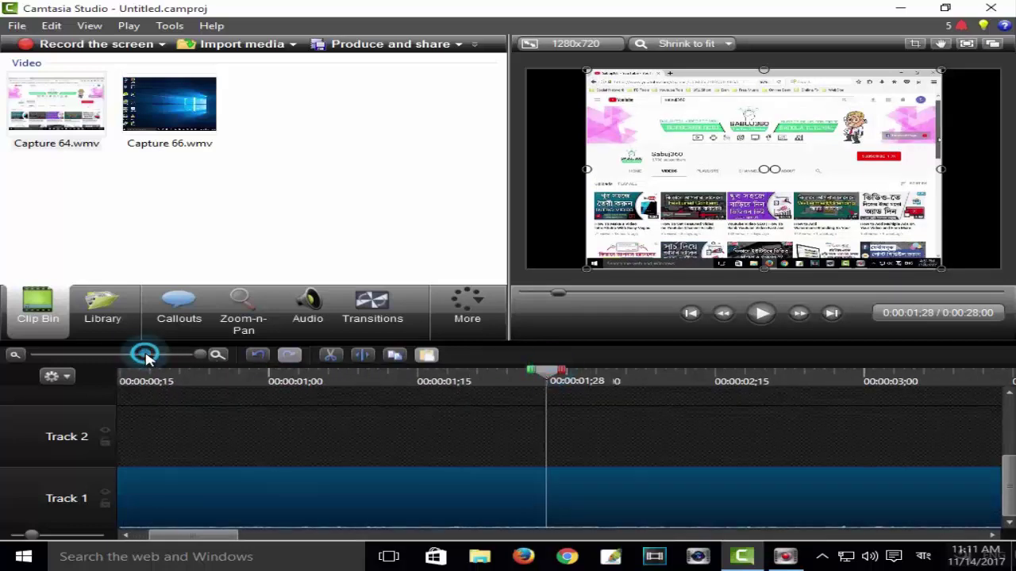
mouse_move(145, 357)
left_mouse_down()
mouse_move(123, 356)
mouse_move(140, 357)
left_mouse_up()
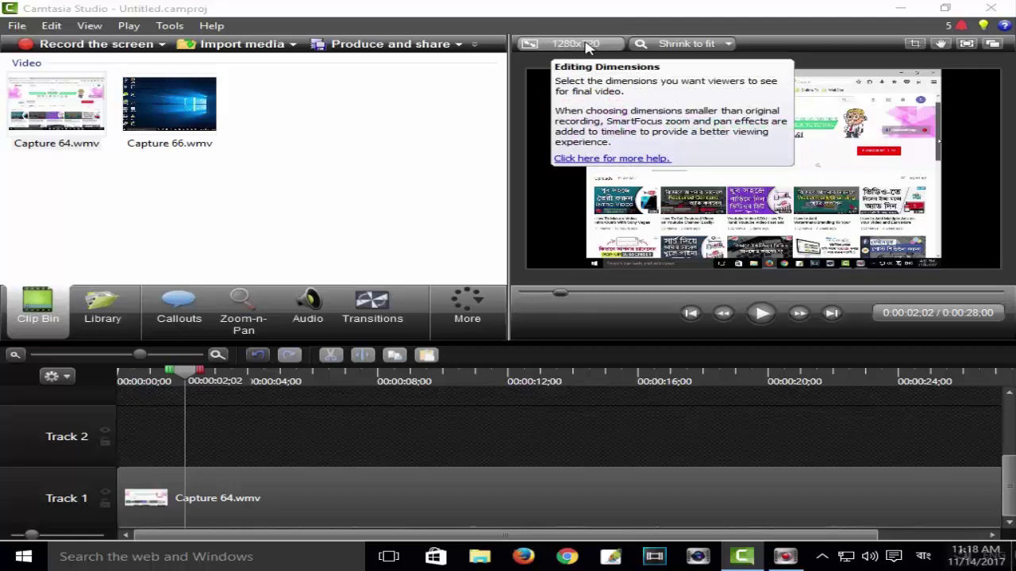
Set the project's editing dimensions to the Custom preset at 1280 by 720
left_click(544, 46)
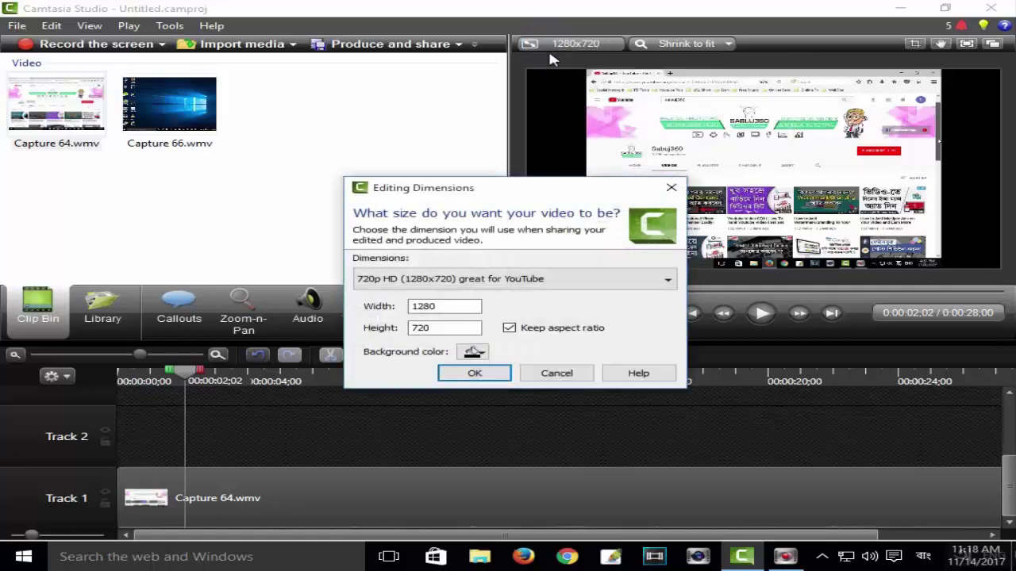
left_click_drag(576, 191, 397, 98)
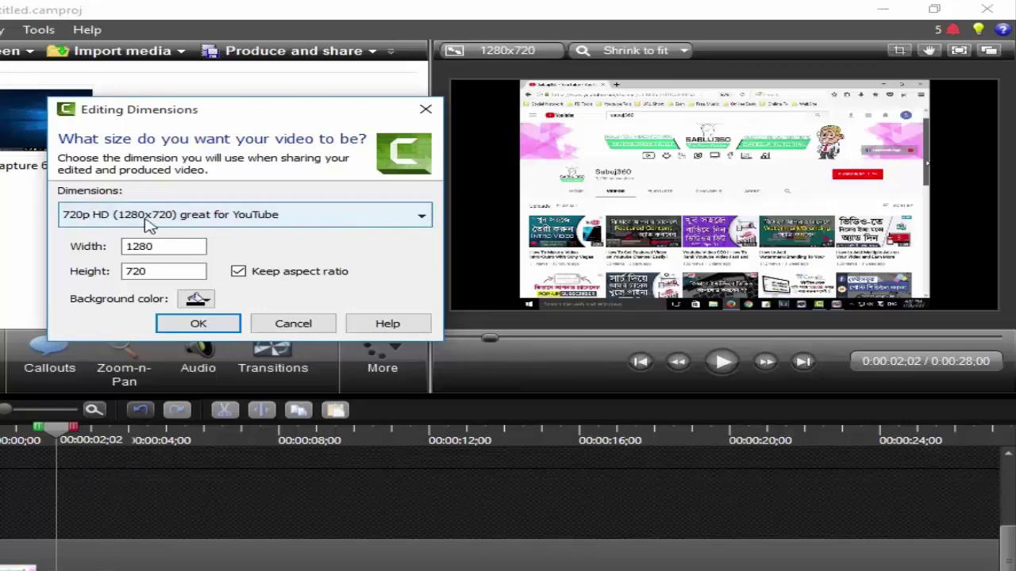
left_click(355, 221)
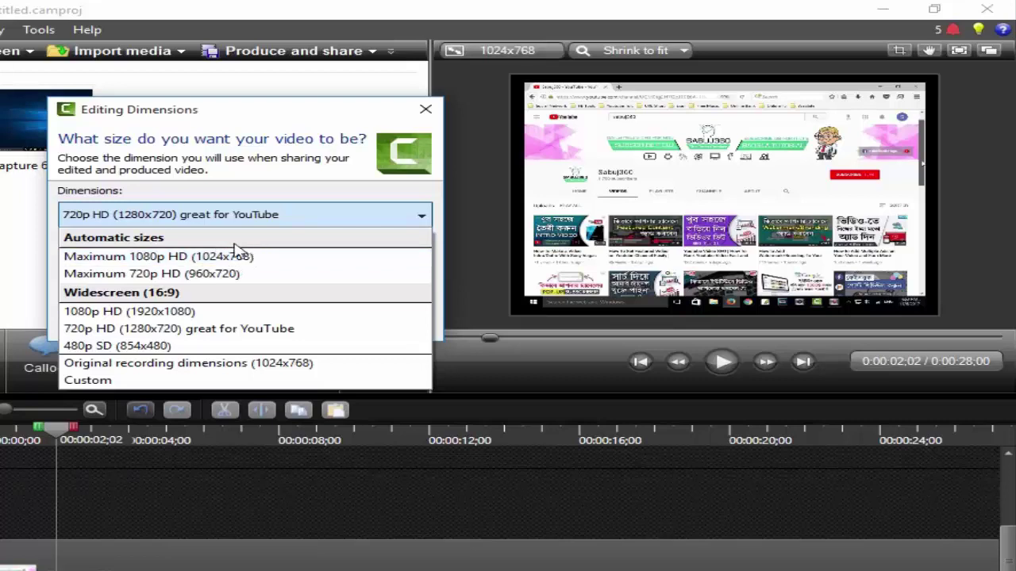
left_click(87, 381)
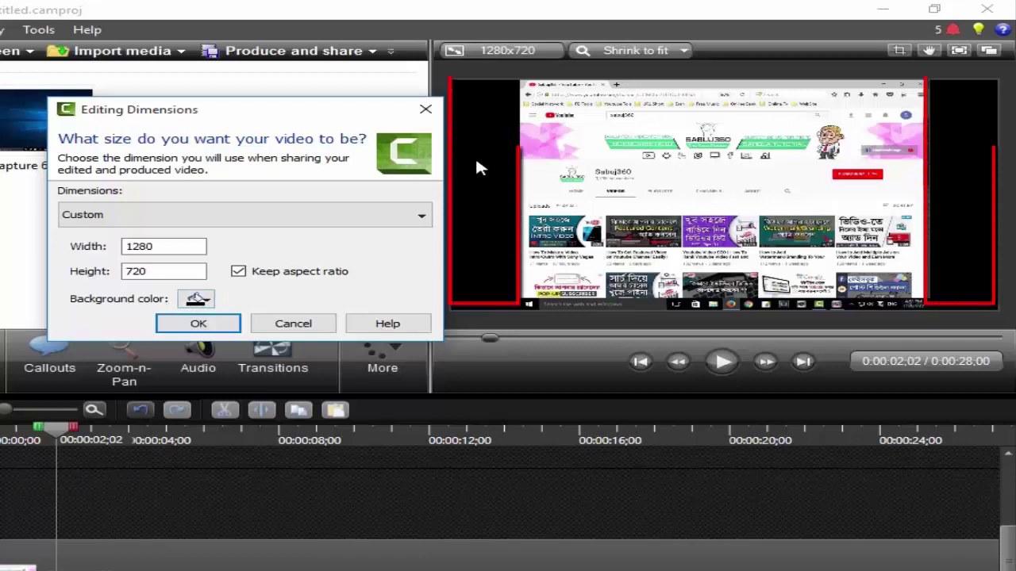
Try yellow as the canvas background colour, set it back to black and apply the dimension settings
left_click(196, 299)
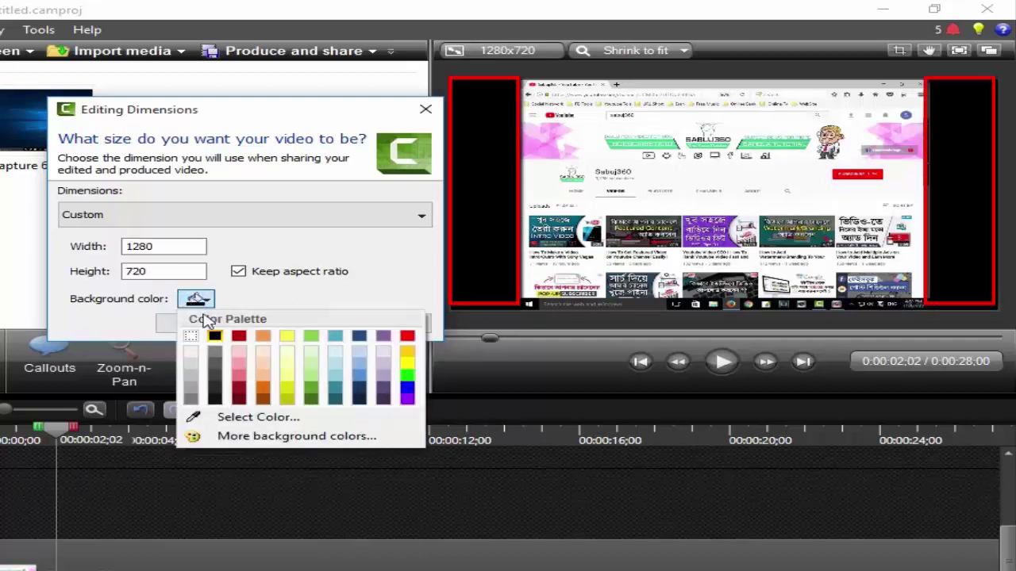
left_click(285, 336)
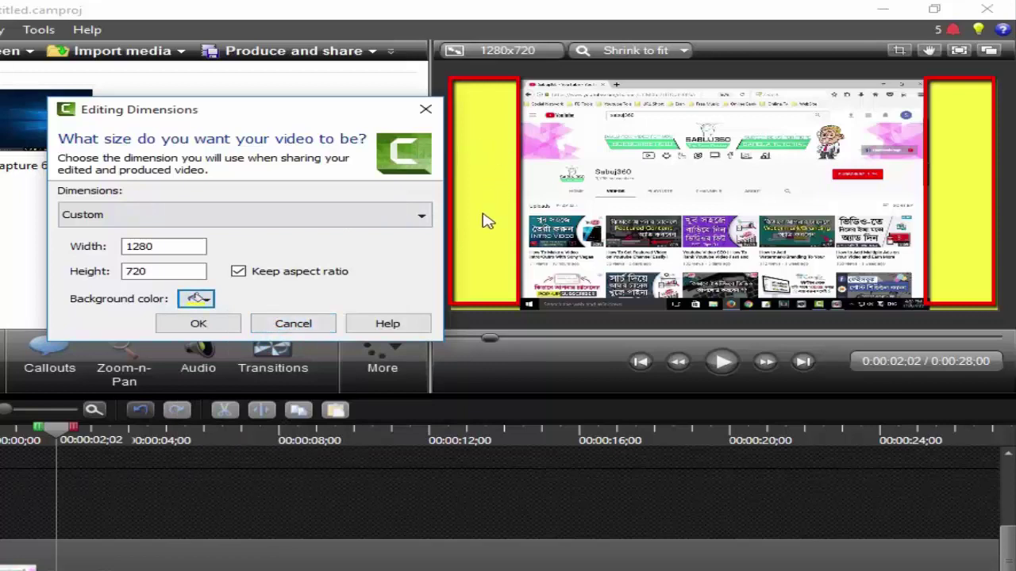
left_click(197, 301)
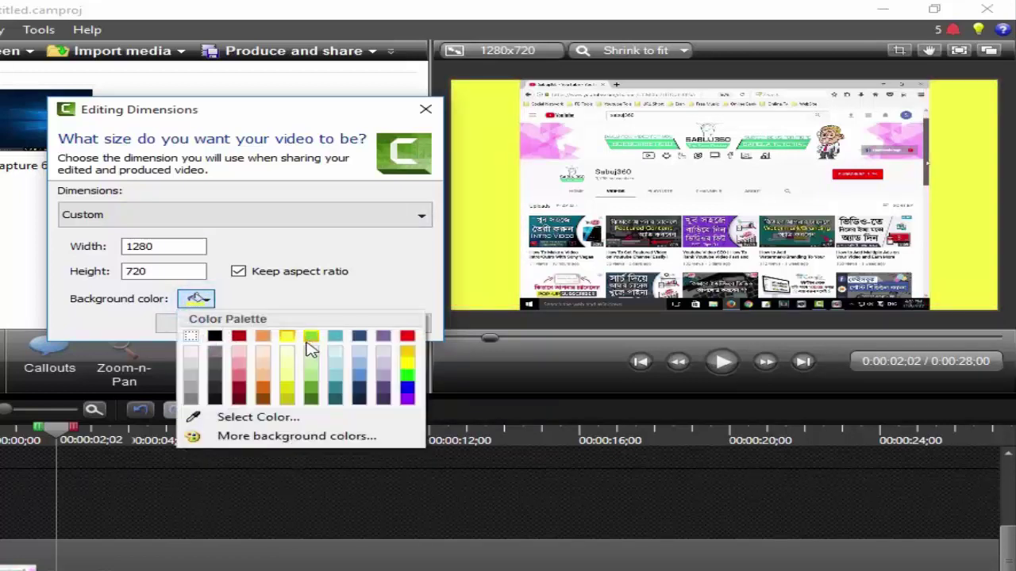
left_click(214, 337)
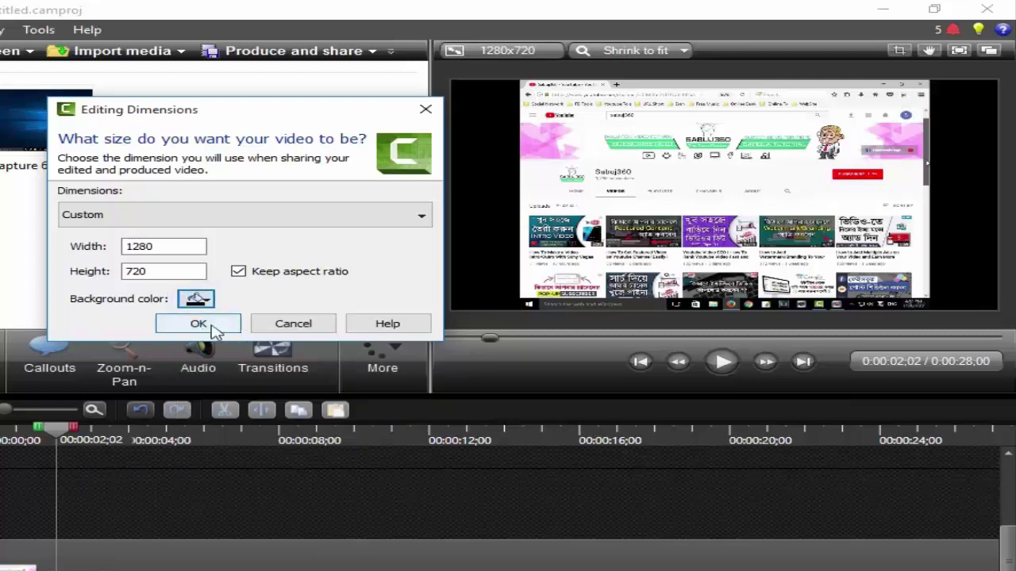
left_click(198, 324)
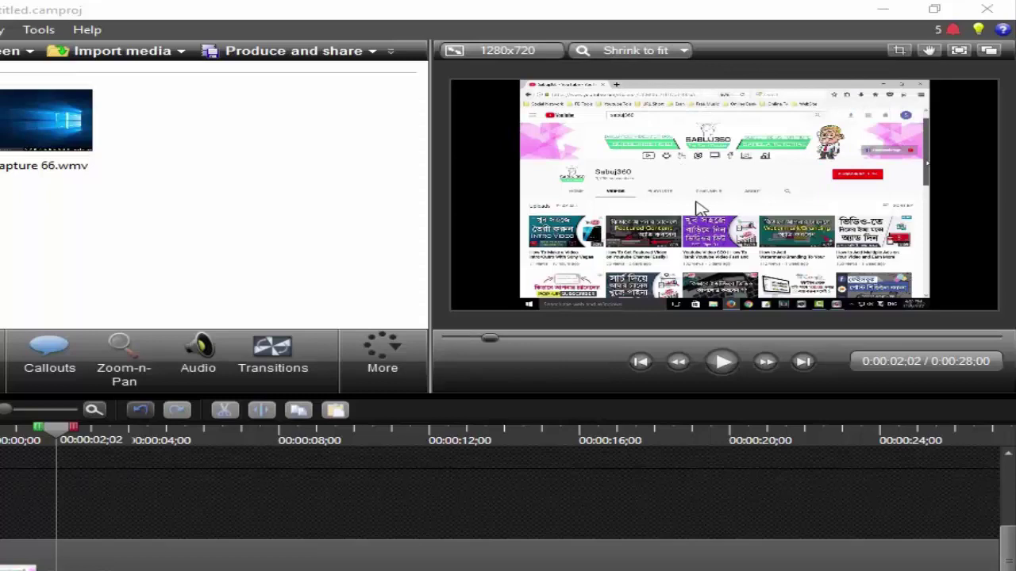
View the canvas at 100% zoom and return it to Shrink to fit
left_click(633, 54)
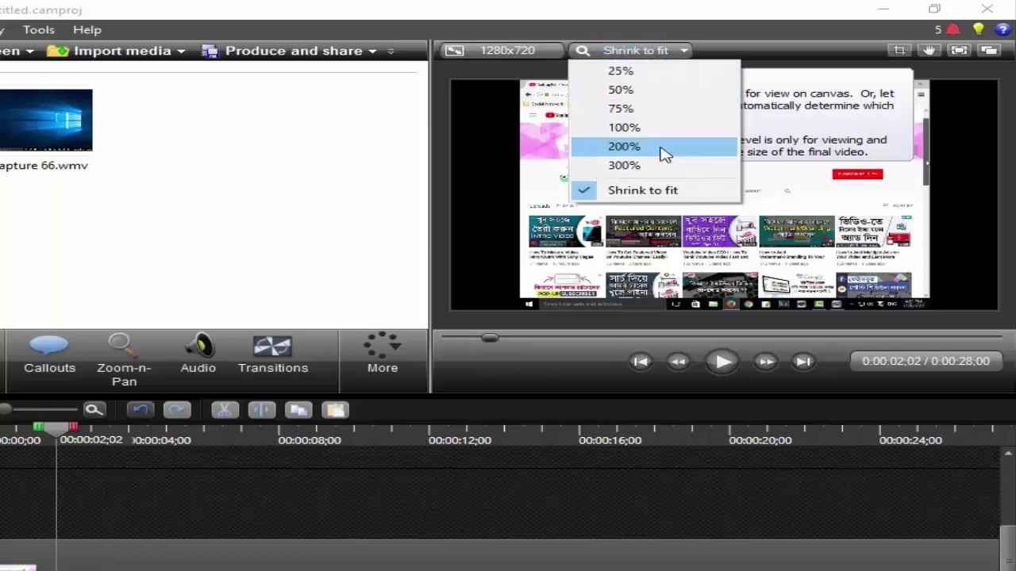
left_click(623, 127)
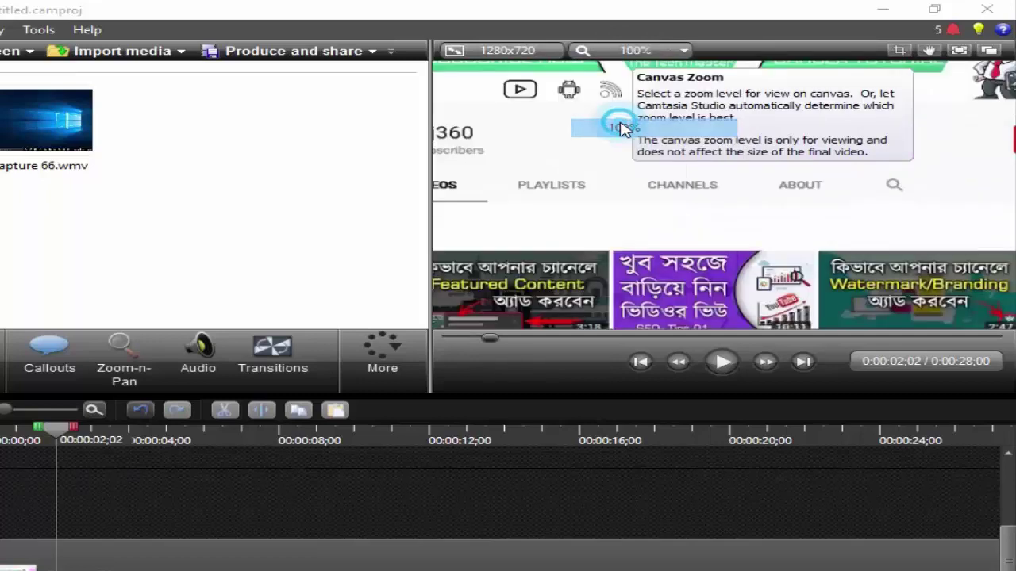
left_click(623, 52)
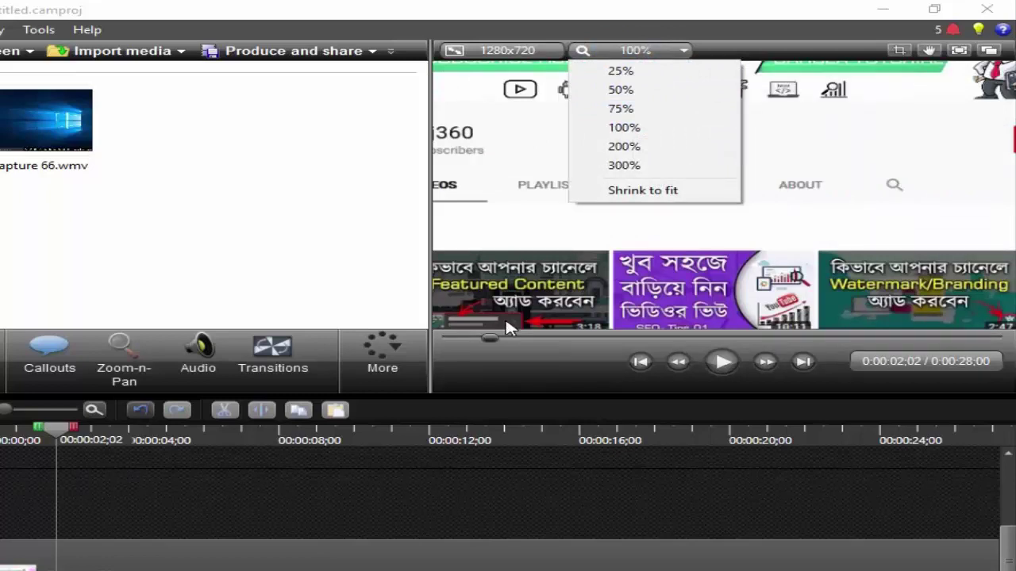
left_click(671, 192)
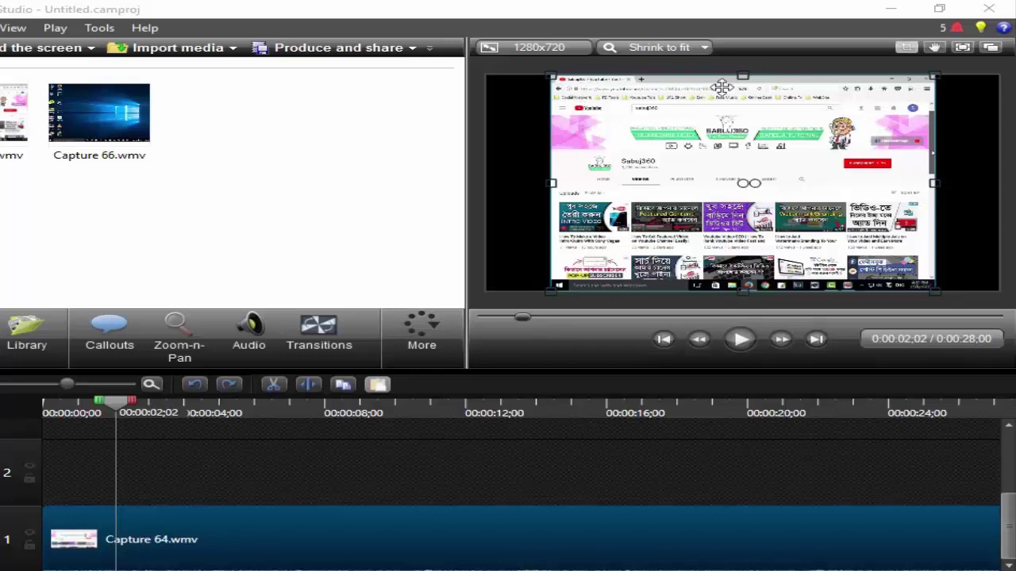
Crop the browser bar off the clip's upper edge and the taskbar off its lower edge, and leave crop mode
left_click_drag(743, 76, 760, 93)
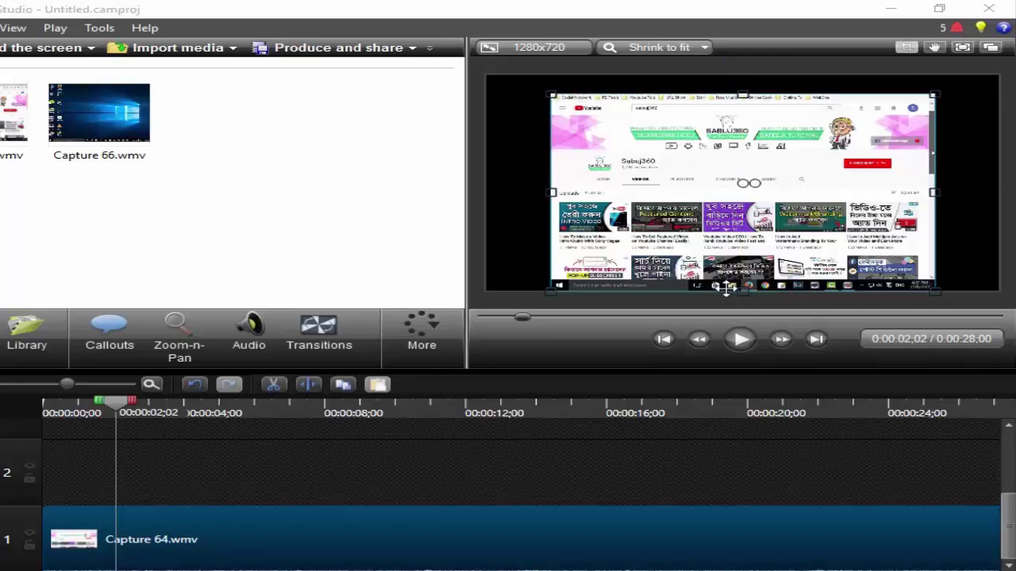
left_click(752, 297)
left_click(744, 285)
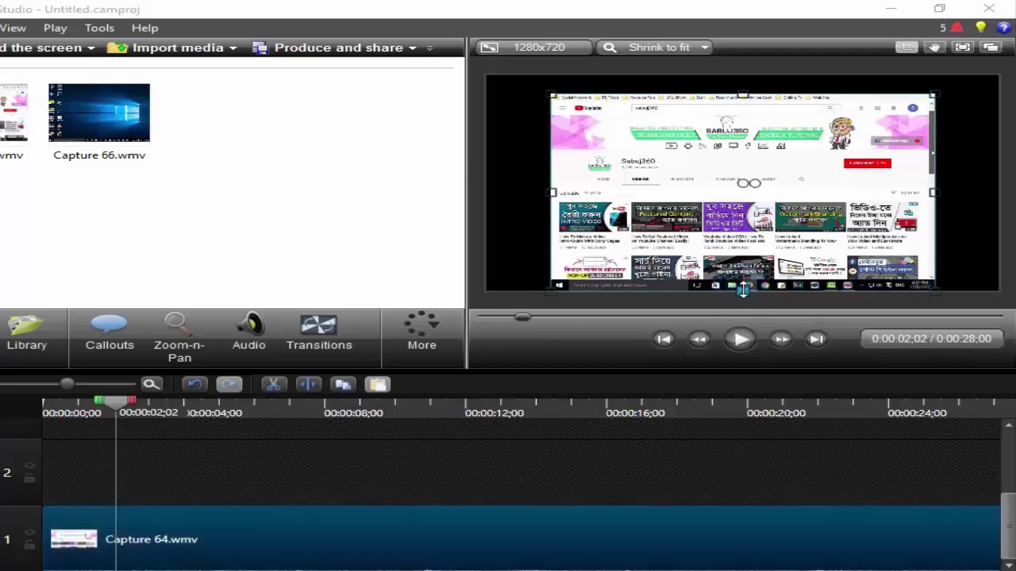
left_click_drag(741, 291, 754, 279)
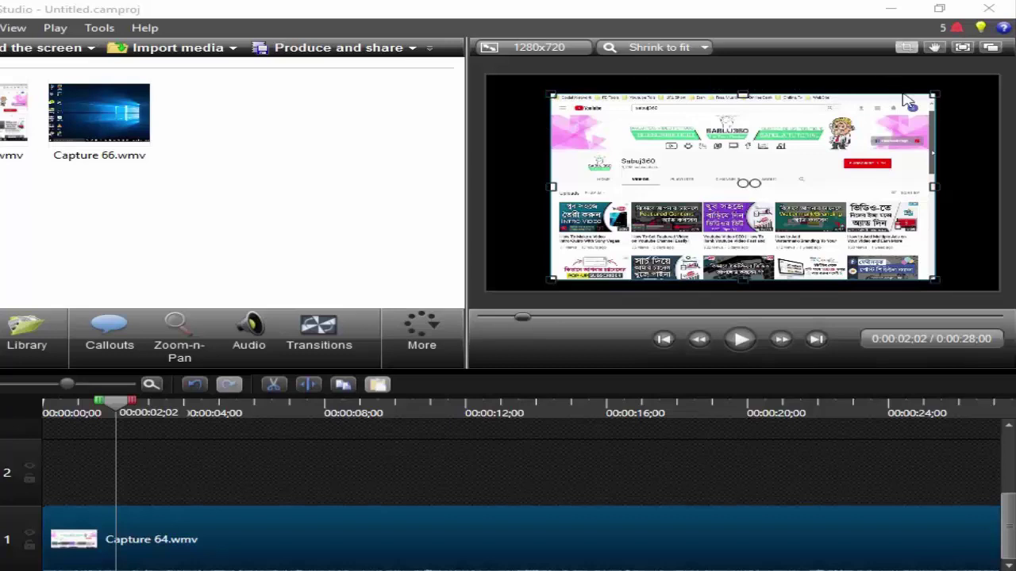
left_click(907, 48)
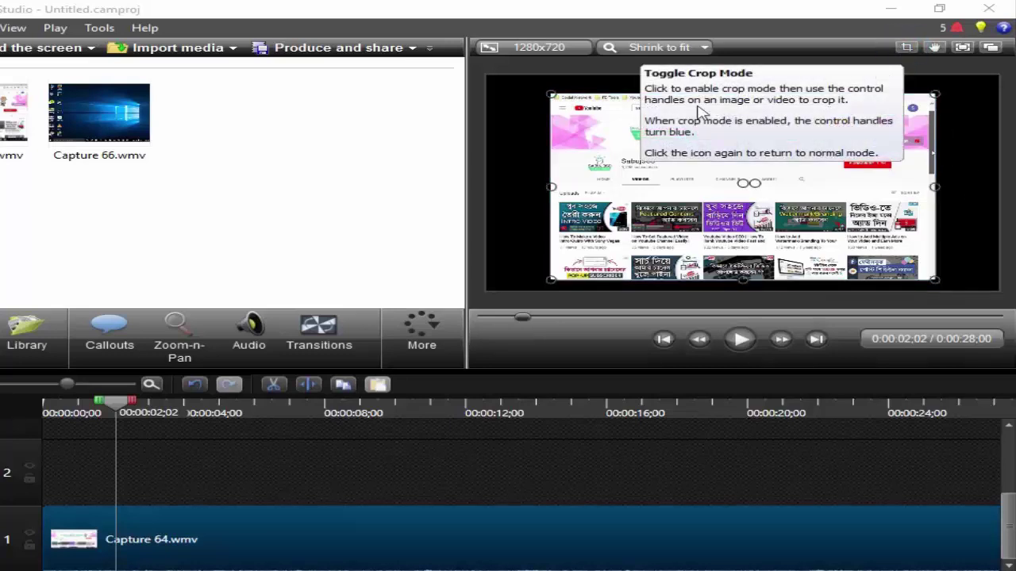
Move the cropped clip up to the canvas's upper edge and enlarge it proportionally to fill the canvas height
left_click(524, 105)
left_click_drag(676, 174, 646, 151)
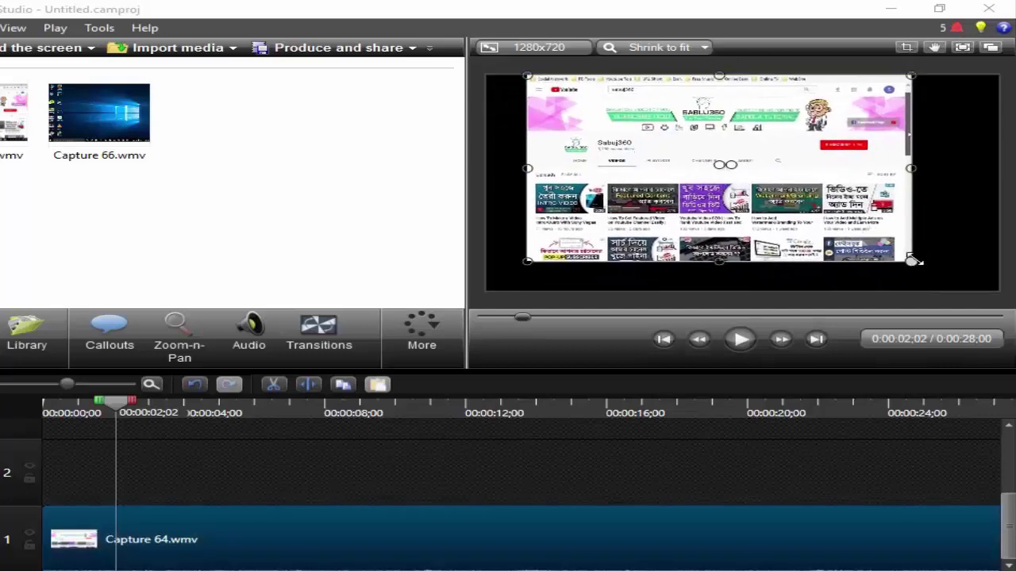
left_click_drag(911, 260, 952, 276)
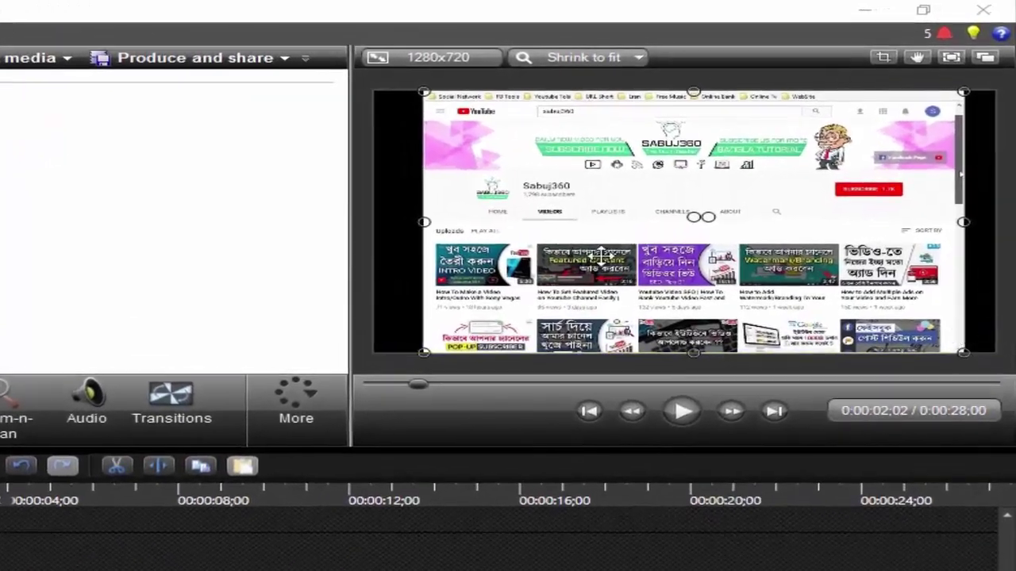
left_click(405, 198)
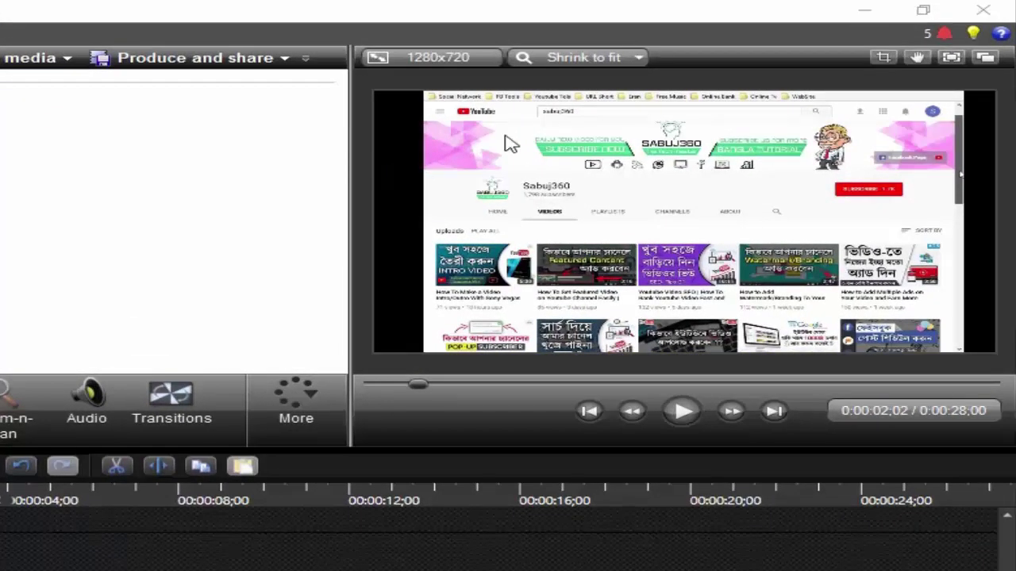
Pan the canvas slightly sideways and view it in full-screen mode before returning to the editor
left_click(918, 62)
mouse_move(552, 232)
left_mouse_down()
mouse_move(607, 226)
mouse_move(641, 256)
mouse_move(537, 245)
mouse_move(669, 211)
mouse_move(560, 272)
mouse_move(492, 253)
mouse_move(565, 232)
left_mouse_up()
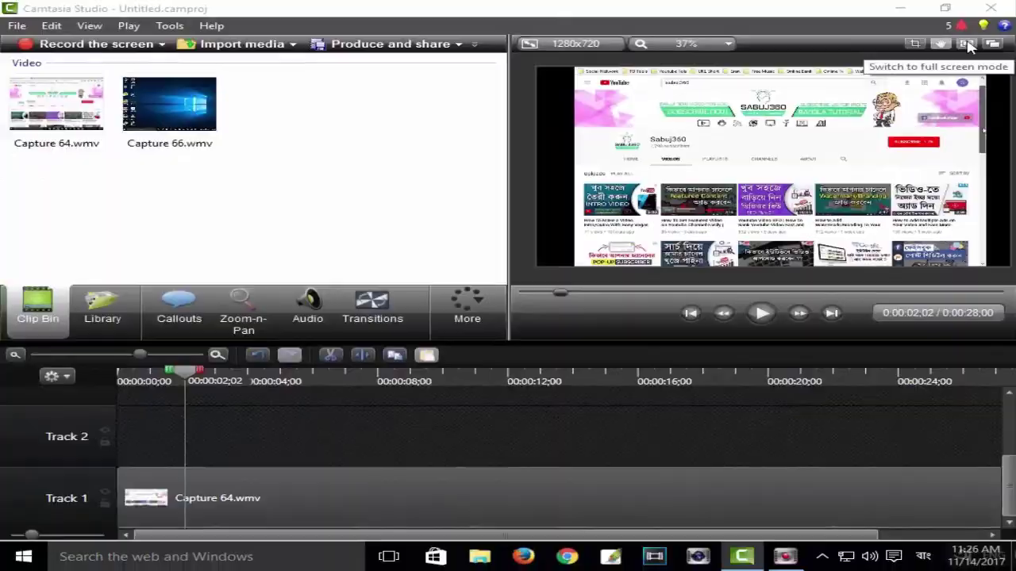
left_click(968, 45)
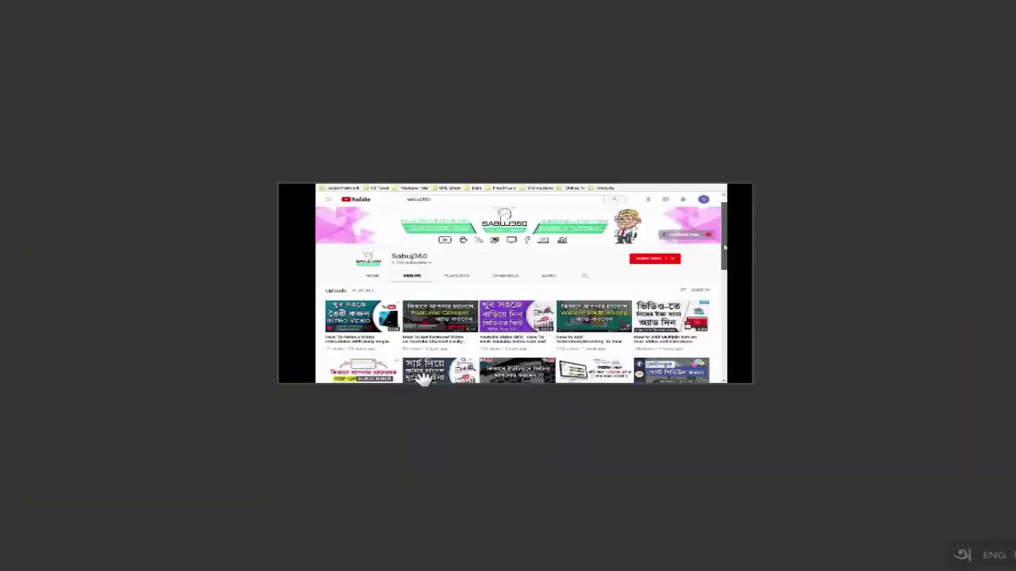
key("Escape")
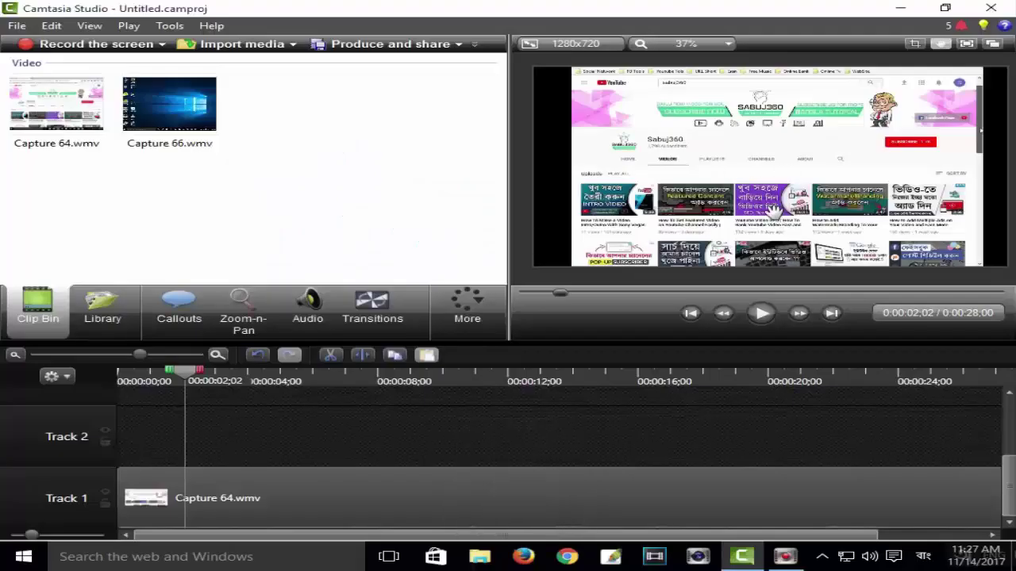
Detach the video preview into its own window, move that window, and attach it back to the editor
left_click(994, 48)
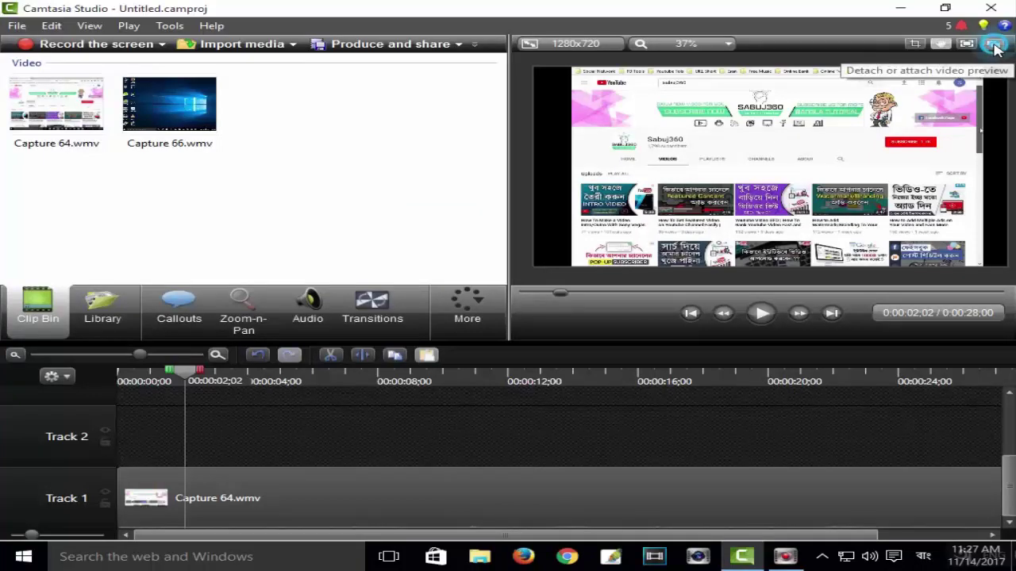
mouse_move(490, 172)
left_mouse_down()
mouse_move(789, 123)
mouse_move(676, 140)
mouse_move(623, 79)
mouse_move(642, 68)
mouse_move(701, 79)
left_mouse_up()
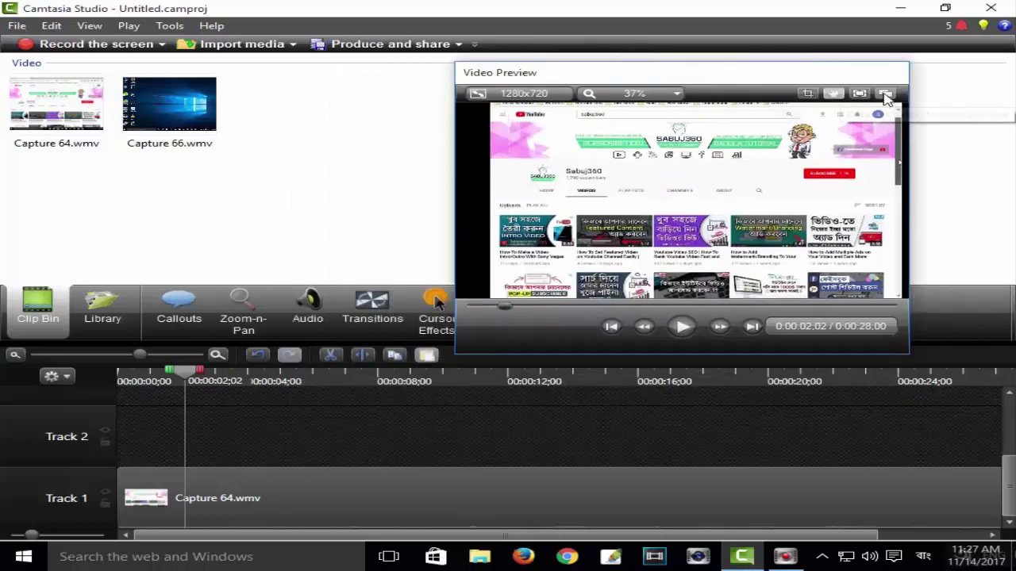
left_click(886, 95)
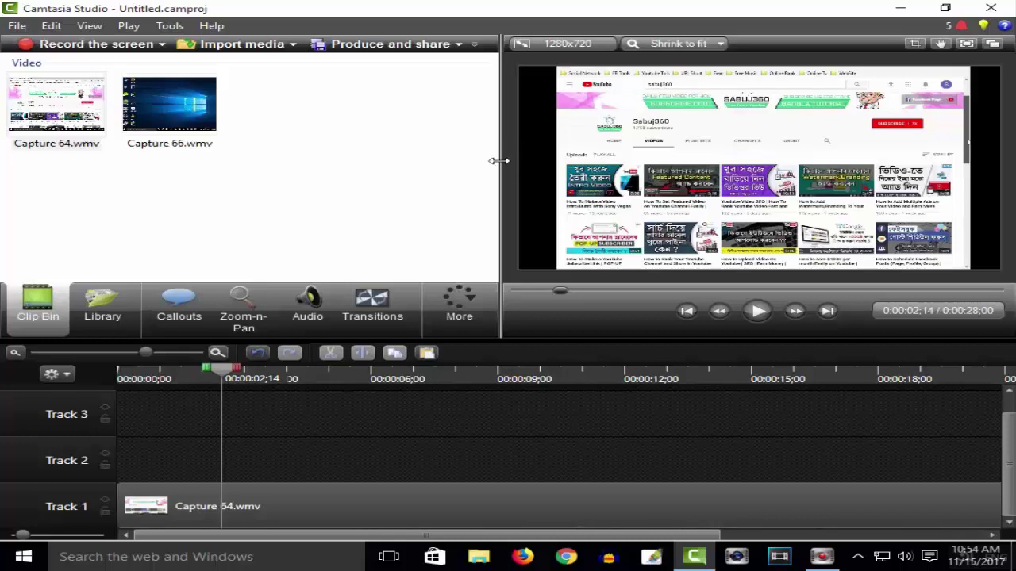
Widen the Clip Bin area slightly and make the upper panels slightly taller relative to the timeline
mouse_move(498, 161)
left_mouse_down()
mouse_move(539, 160)
mouse_move(508, 160)
left_mouse_up()
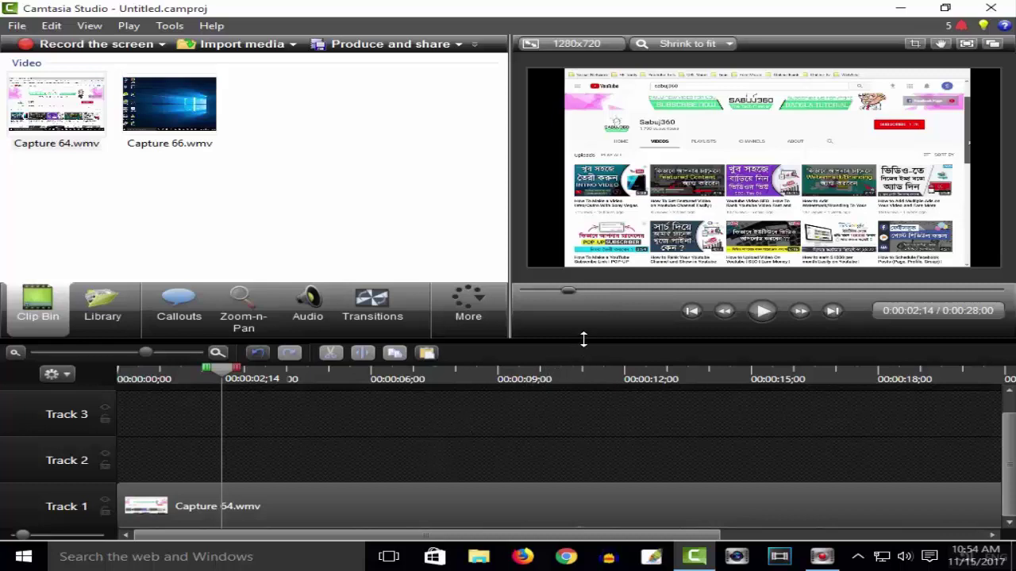
mouse_move(583, 339)
left_mouse_down()
mouse_move(584, 300)
mouse_move(579, 342)
mouse_move(595, 343)
left_mouse_up()
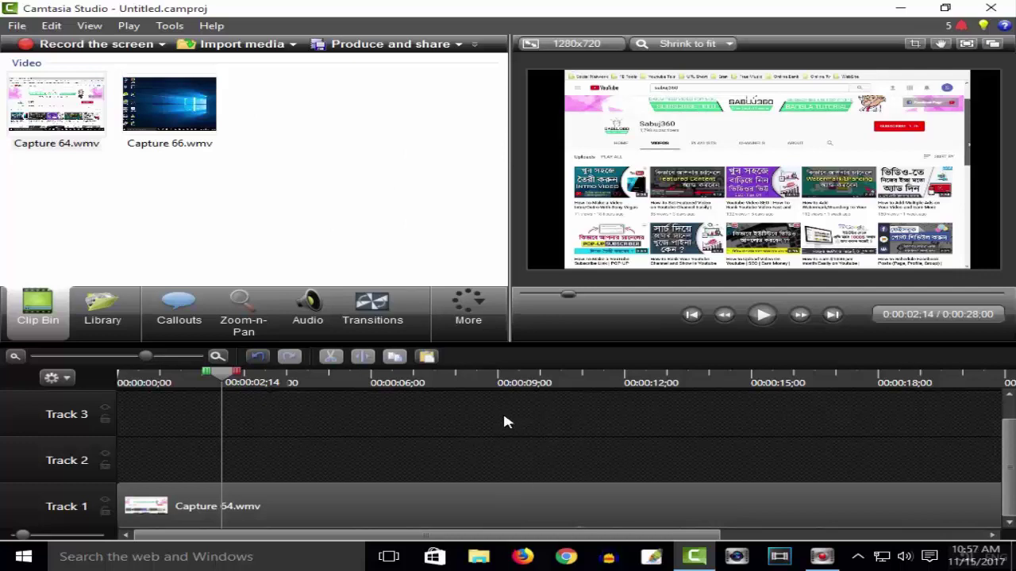
Save the project as Untitled in the Sabuj360 folder in Camtasia Studio Project format and dismiss the project files notice
left_click(17, 25)
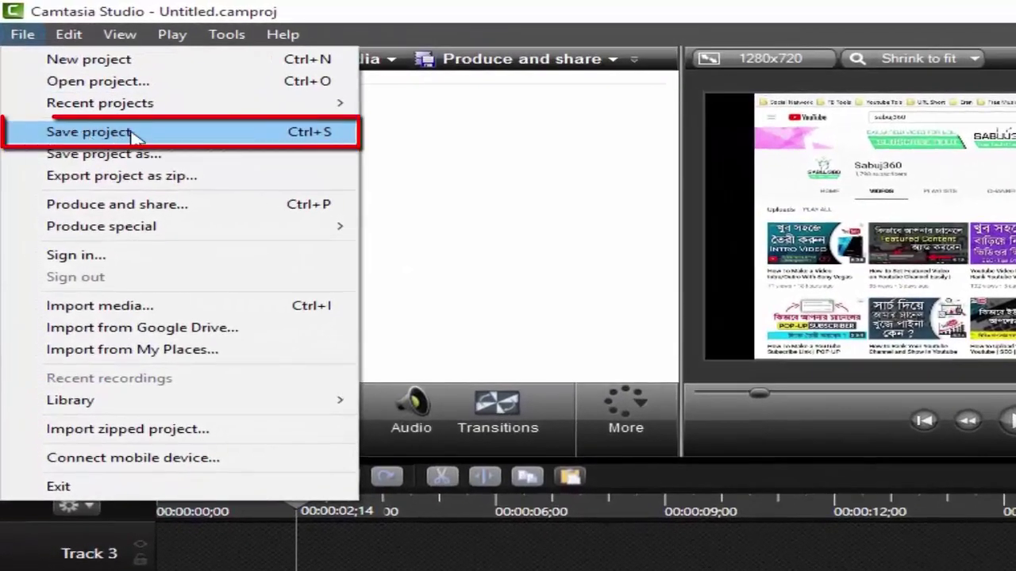
left_click(103, 135)
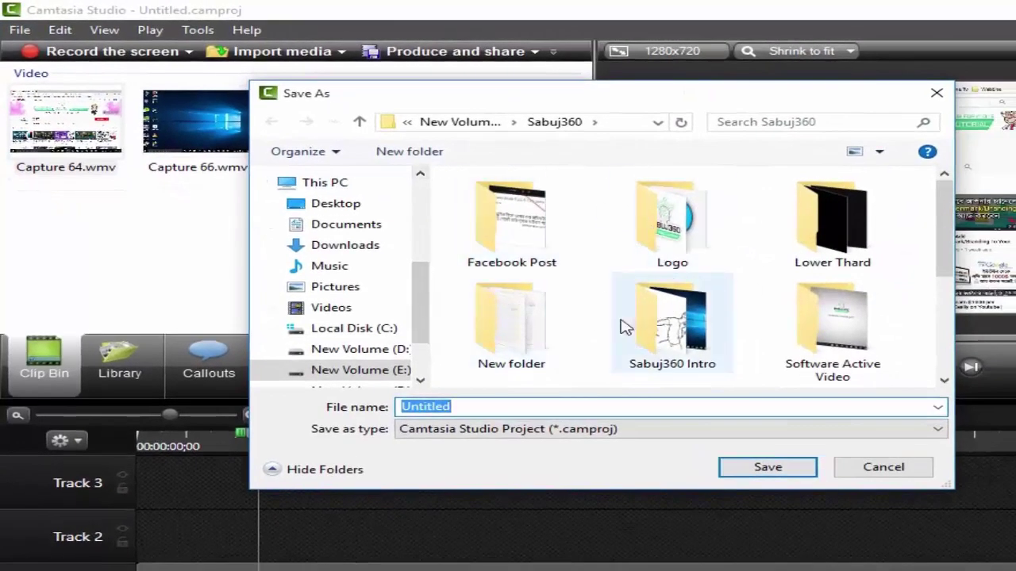
scroll(649, 326, "down", 1)
scroll(649, 326, "up", 1)
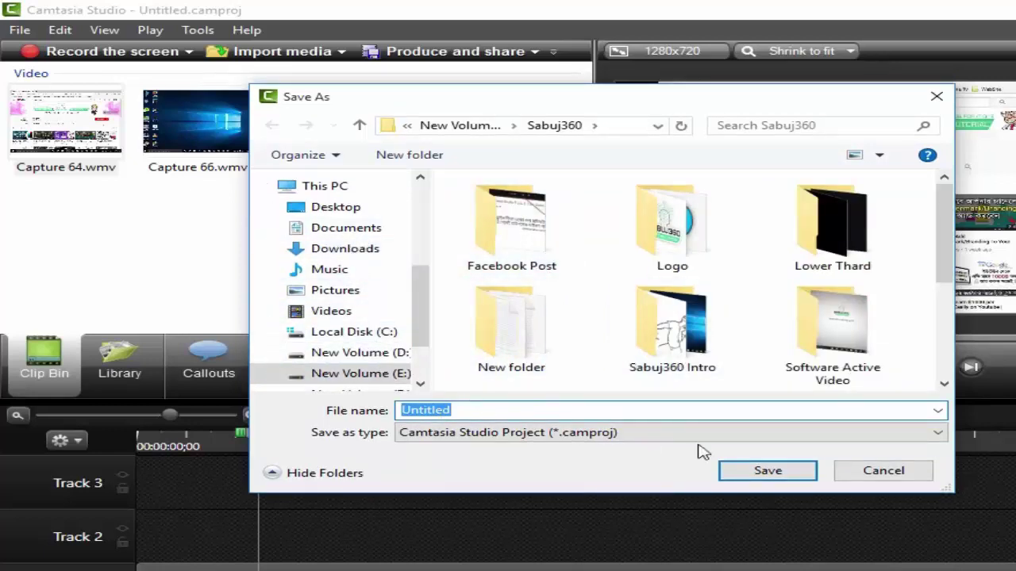
left_click(755, 477)
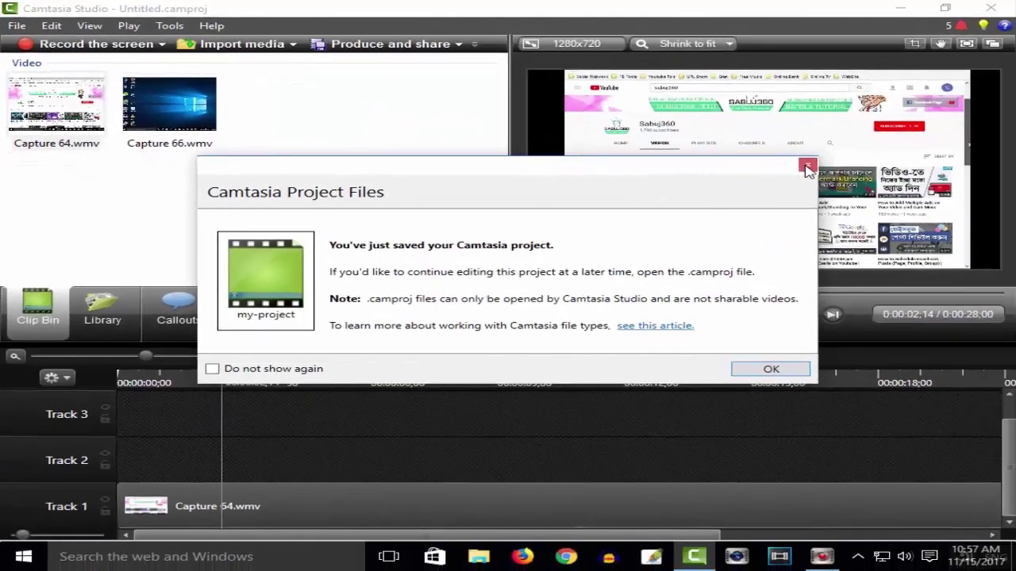
key("Return")
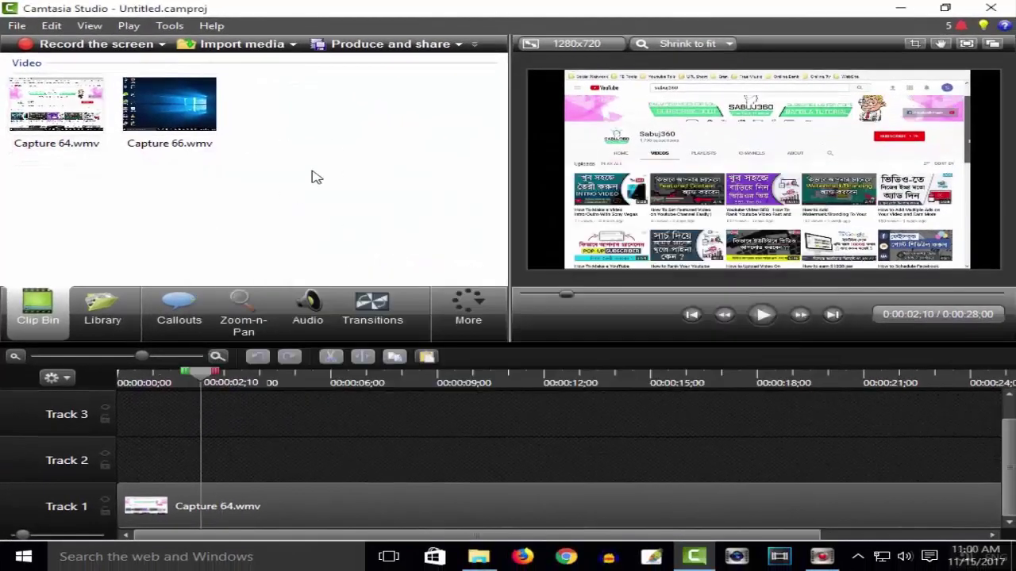
Close Camtasia Studio and reopen the saved Untitled project from the Sabuj360 folder in File Explorer
left_click(993, 8)
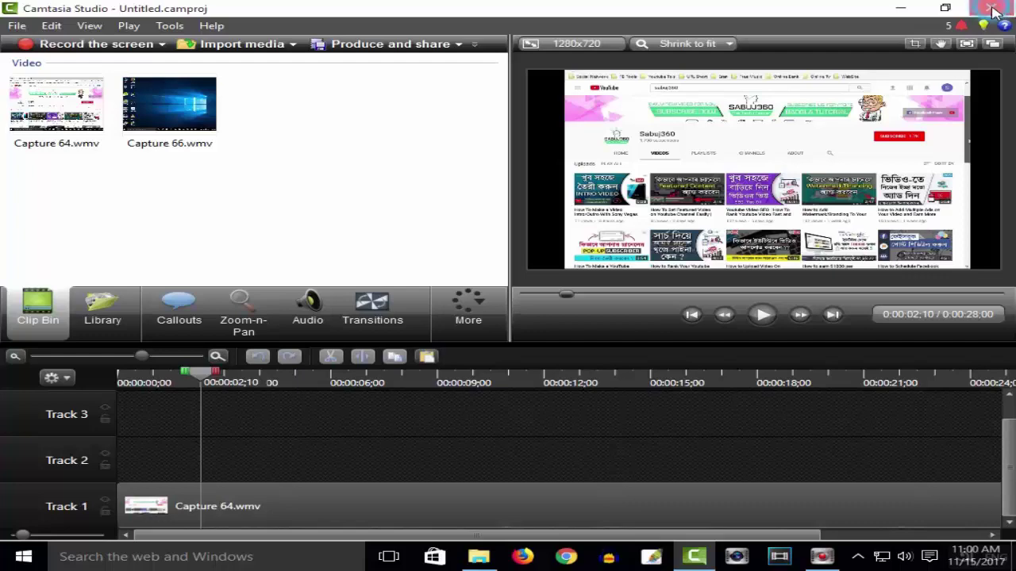
left_click(479, 556)
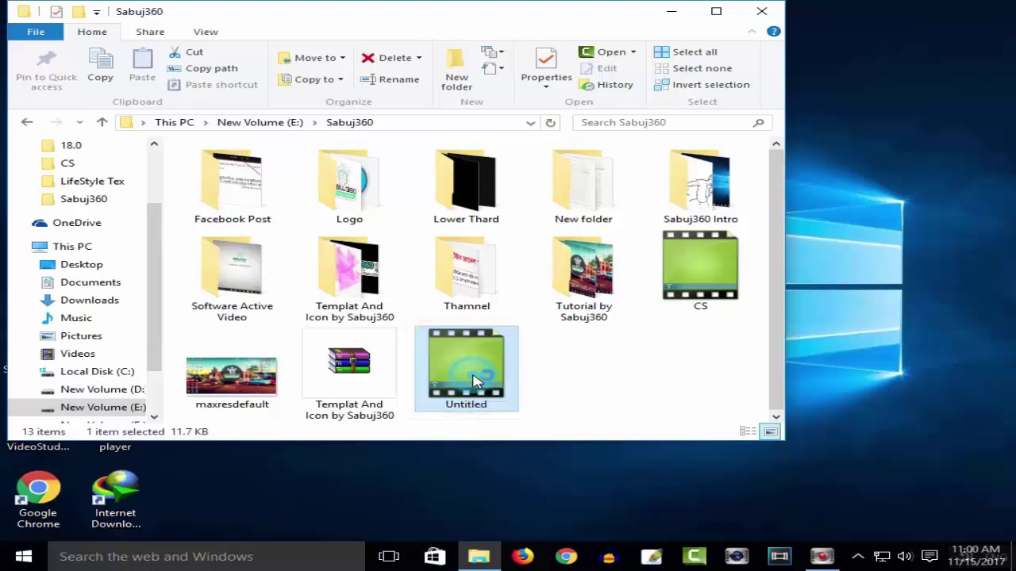
double_click(510, 359)
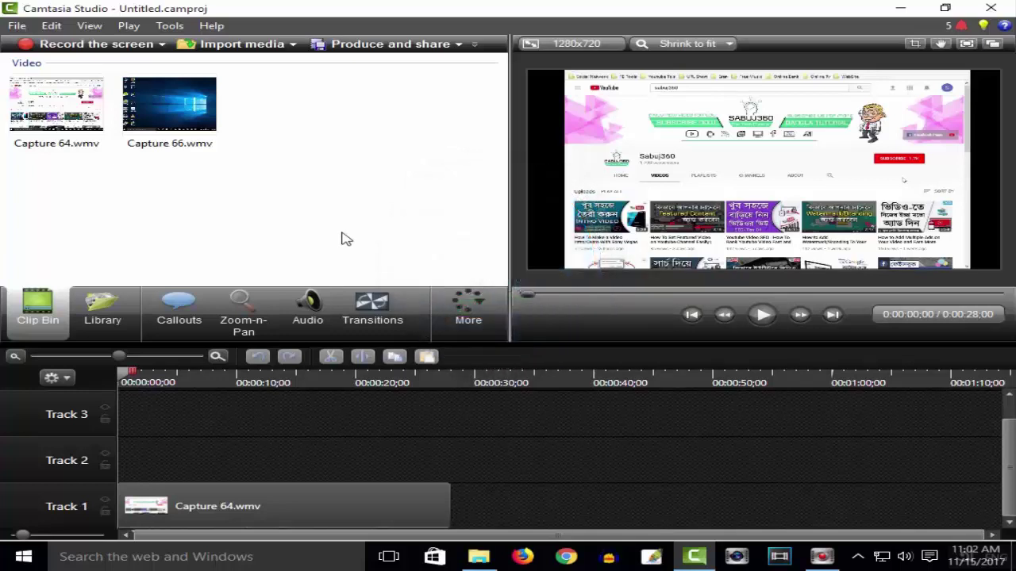
Start producing the video and choose the MP4 with Smart Player (up to 720p) preset in the Production Wizard
left_click(383, 45)
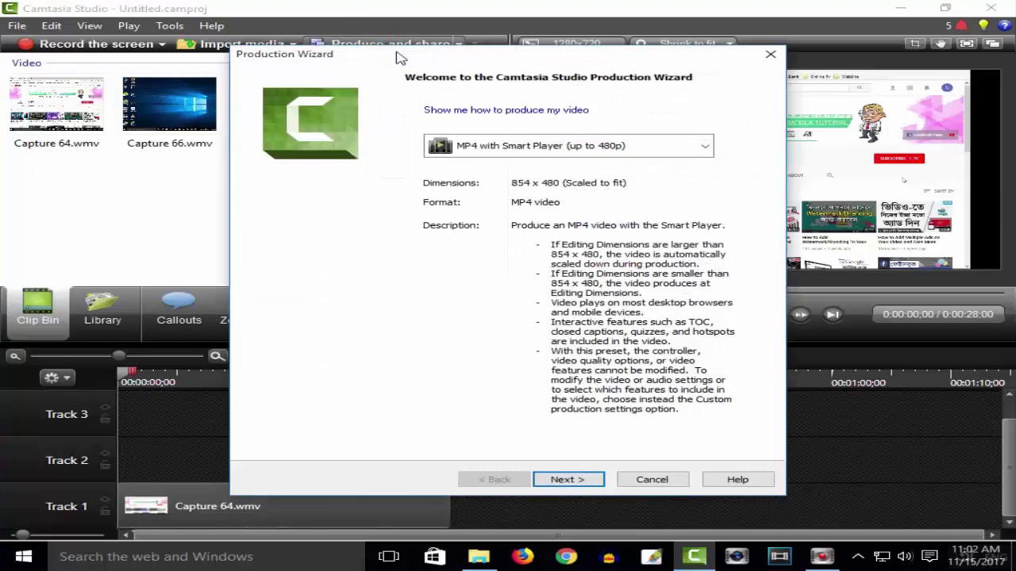
left_click_drag(400, 58, 455, 68)
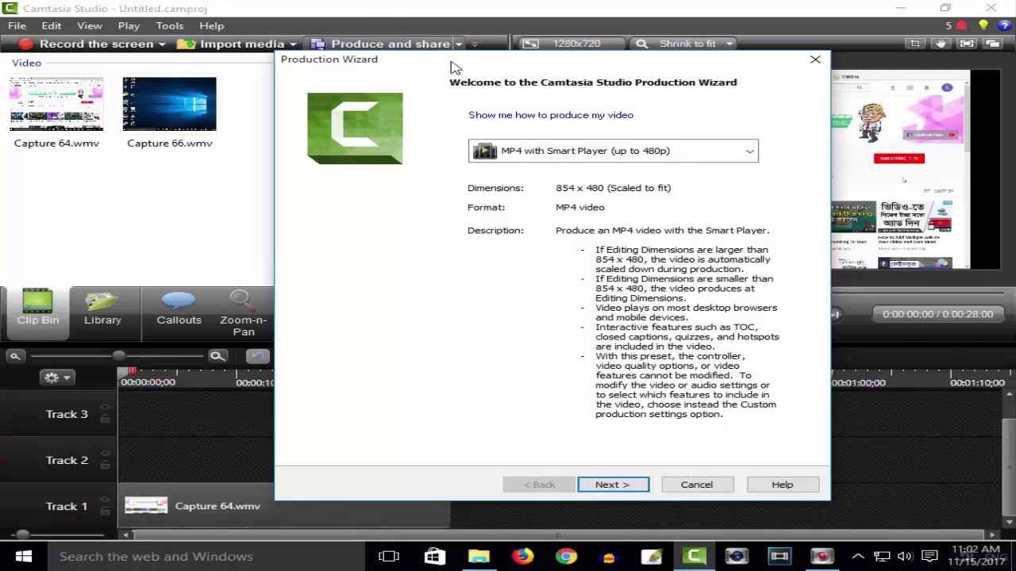
left_click(748, 152)
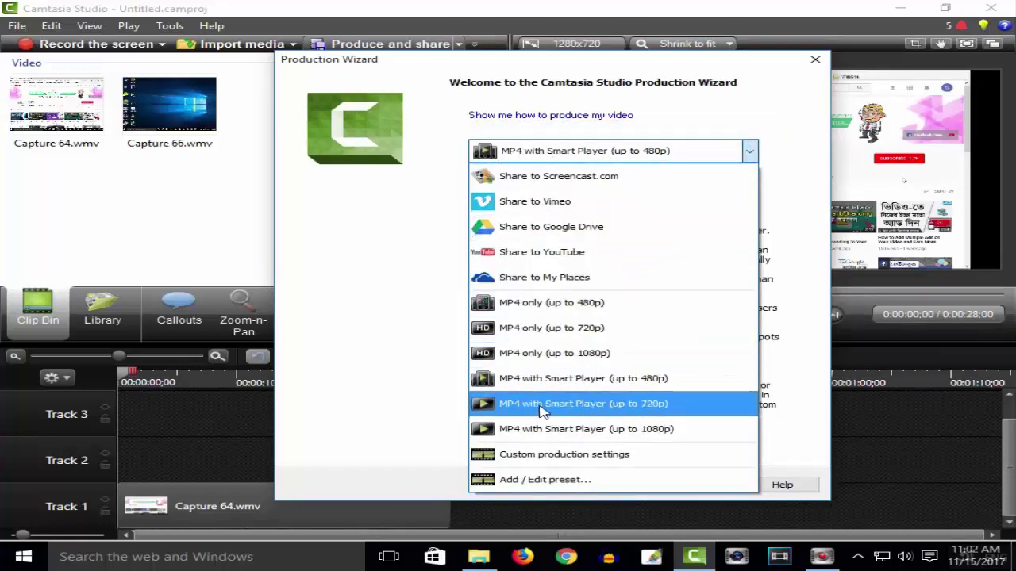
left_click(597, 406)
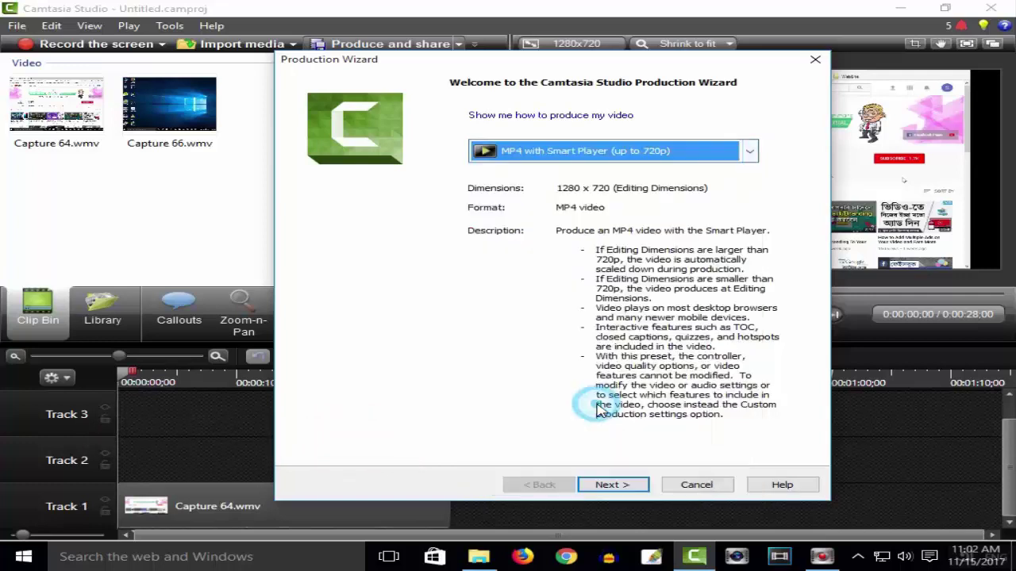
Render the video with the production name Untitled into the Camtasia Studio documents folder, and move the rendering progress window aside
left_click(612, 485)
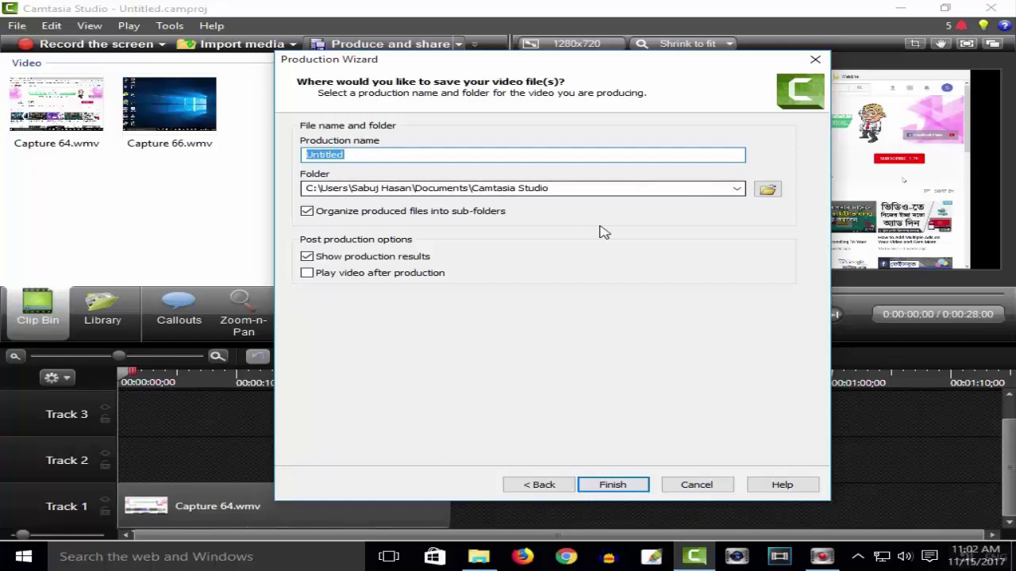
left_click(613, 484)
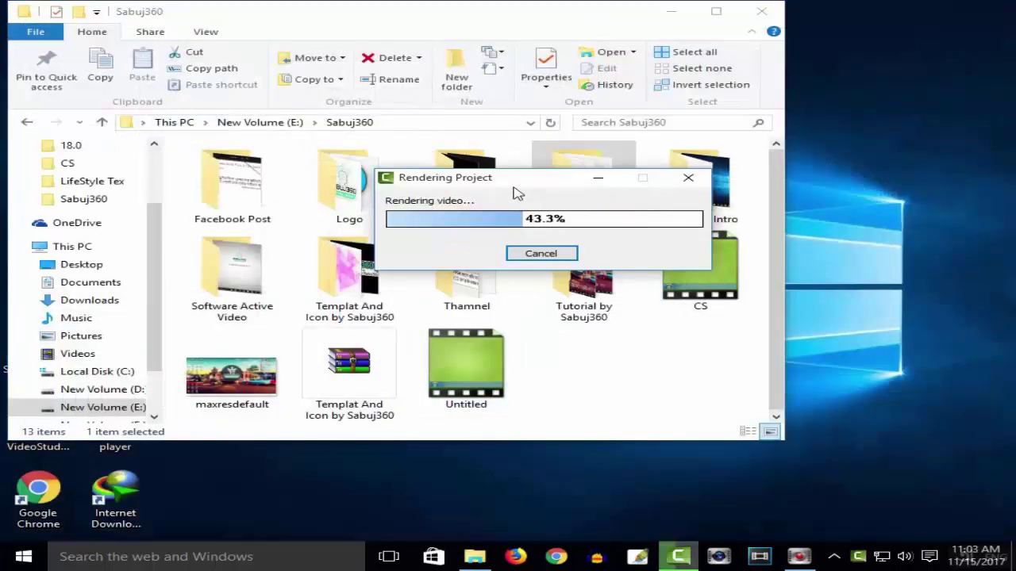
left_click_drag(515, 186, 550, 184)
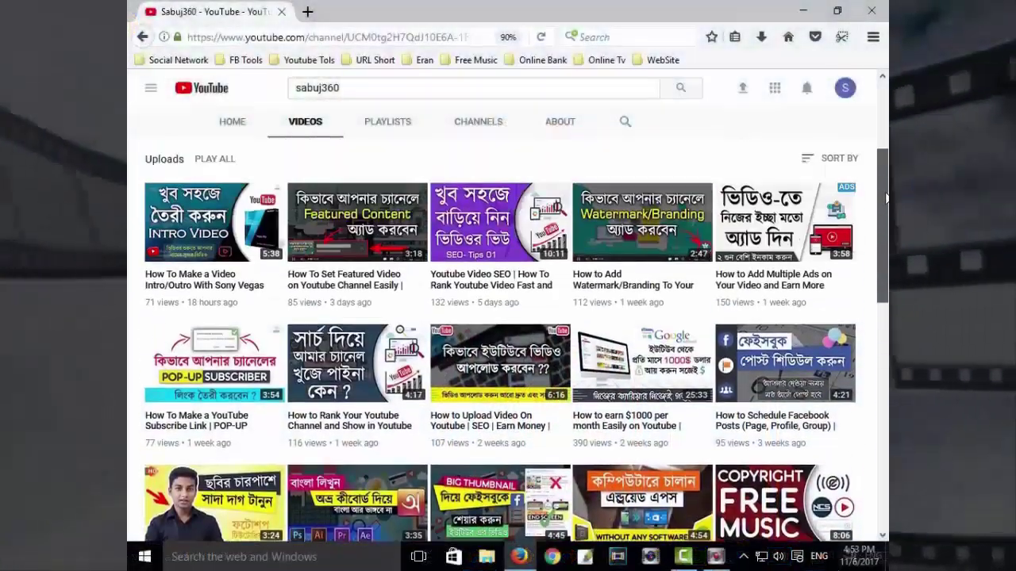
Subscribe to the Sabuj360 channel on YouTube in Firefox
scroll(887, 198, "up", 5)
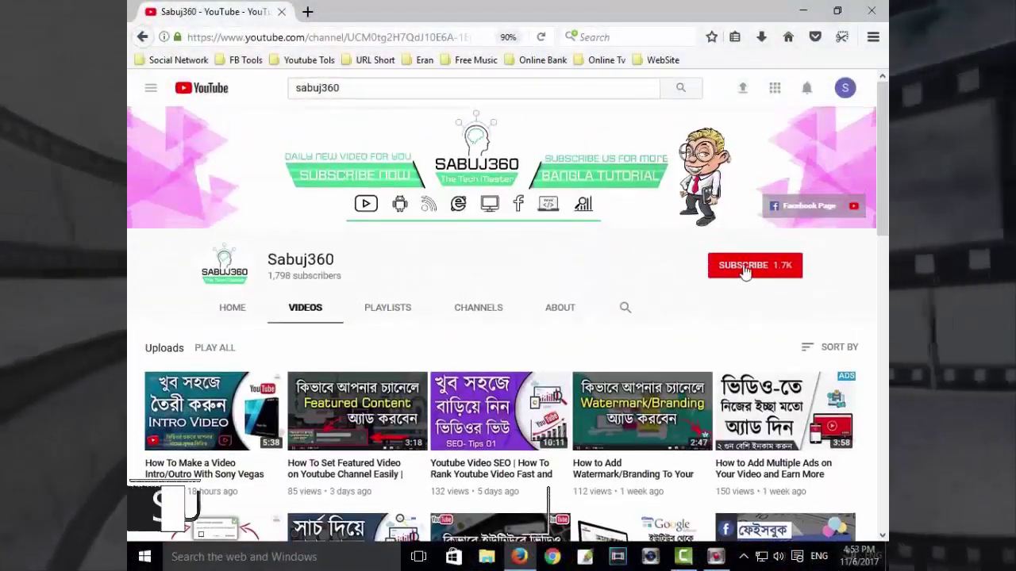
left_click(741, 265)
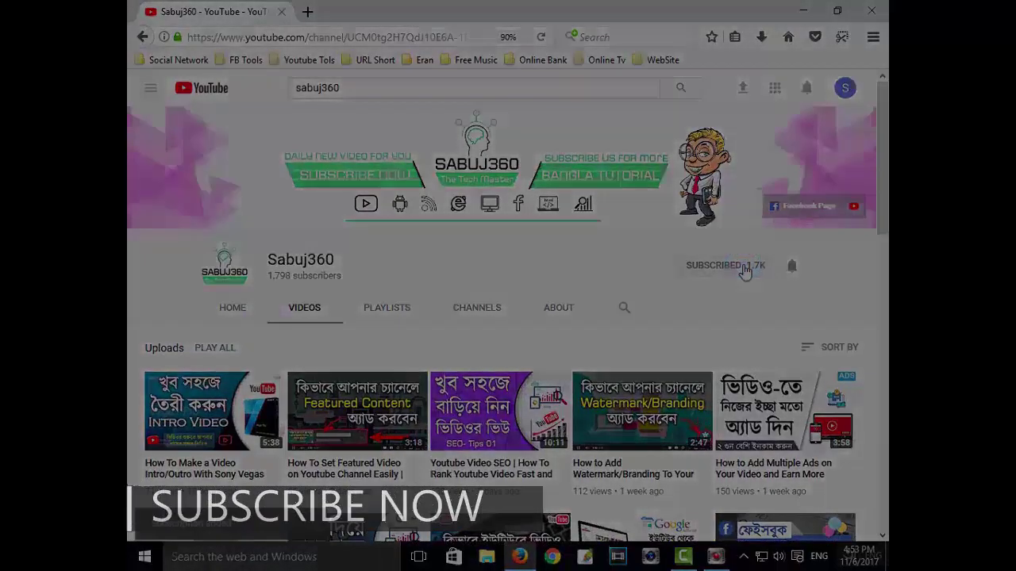